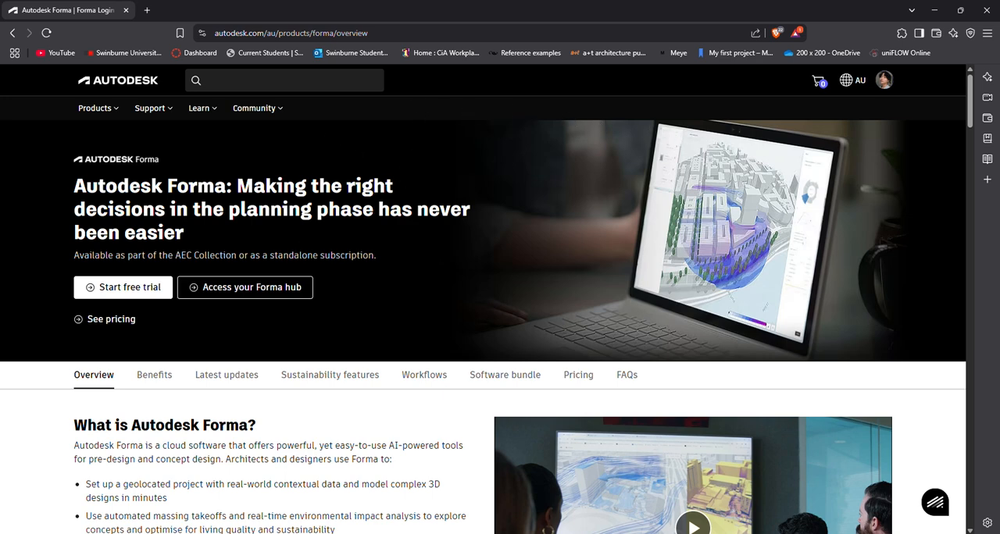
Step: Open the Forma hub and start a new site in the 2025 Mcleod Lane project
{"action": "left_click", "coordinate": [266, 289]}
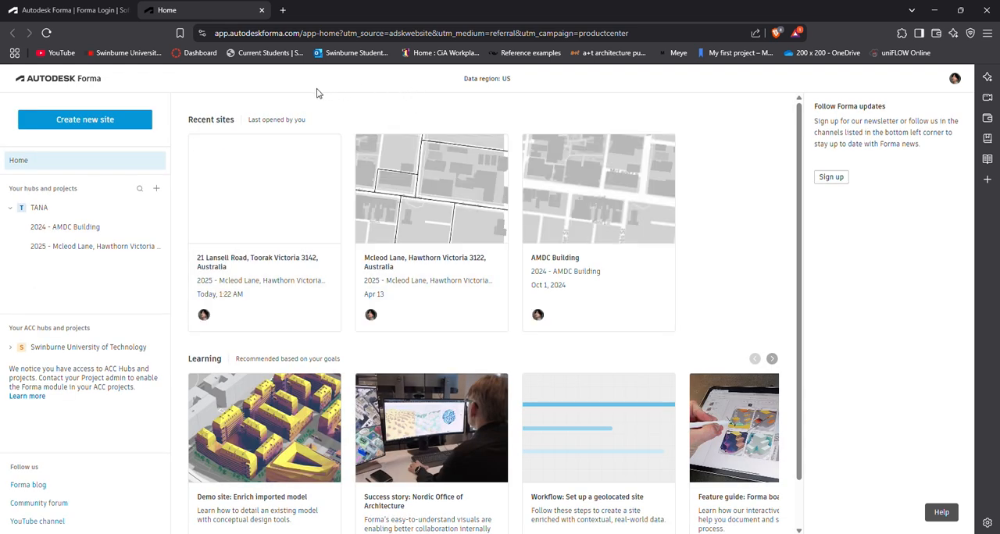
{"action": "left_click", "coordinate": [101, 119]}
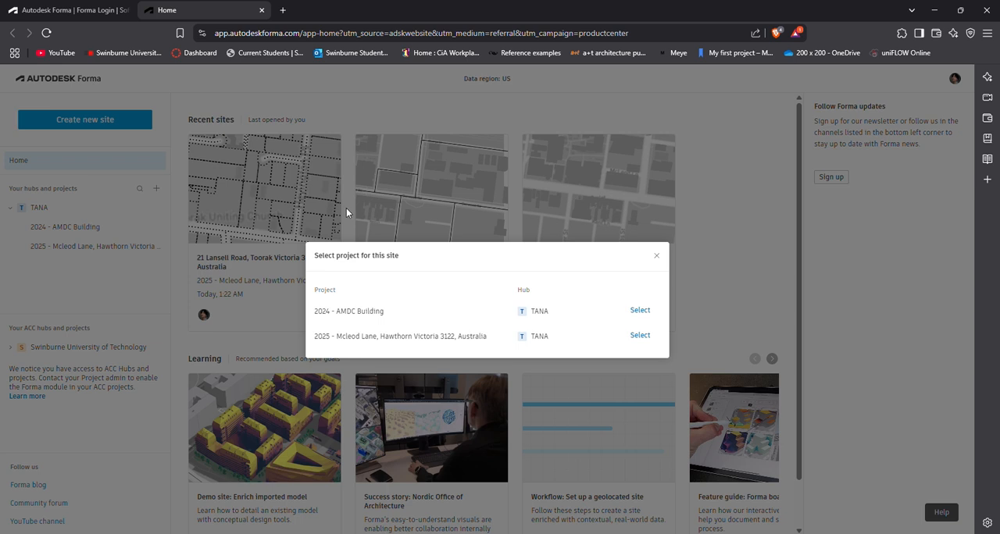
{"action": "left_click", "coordinate": [648, 341]}
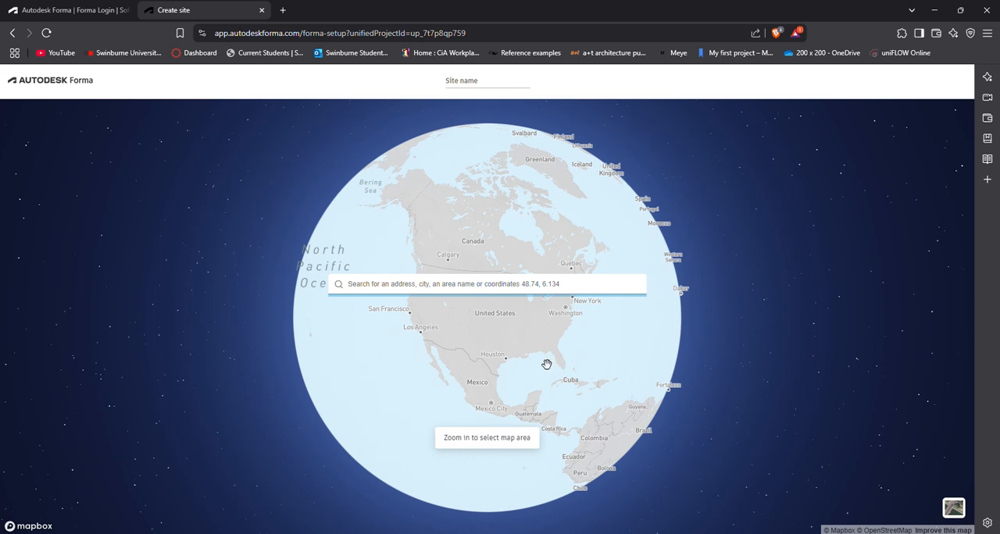
Step: Locate the Toorak area of Melbourne, Australia, on the globe, close enough for a site area to be selectable
{"action": "left_click_drag", "start_coordinate": [539, 366], "coordinate": [433, 350]}
{"action": "left_click_drag", "start_coordinate": [539, 377], "coordinate": [360, 340]}
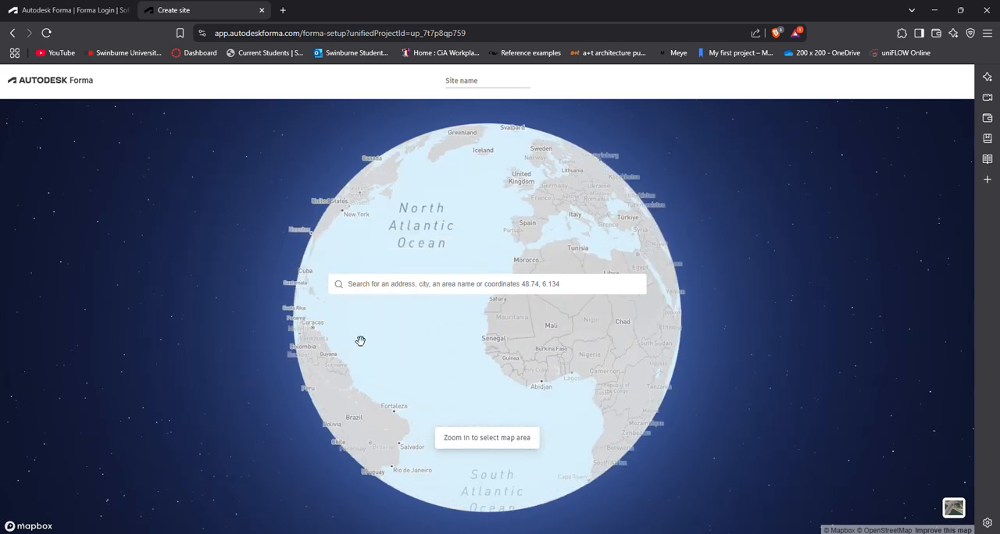
{"action": "left_click_drag", "start_coordinate": [562, 402], "coordinate": [397, 357]}
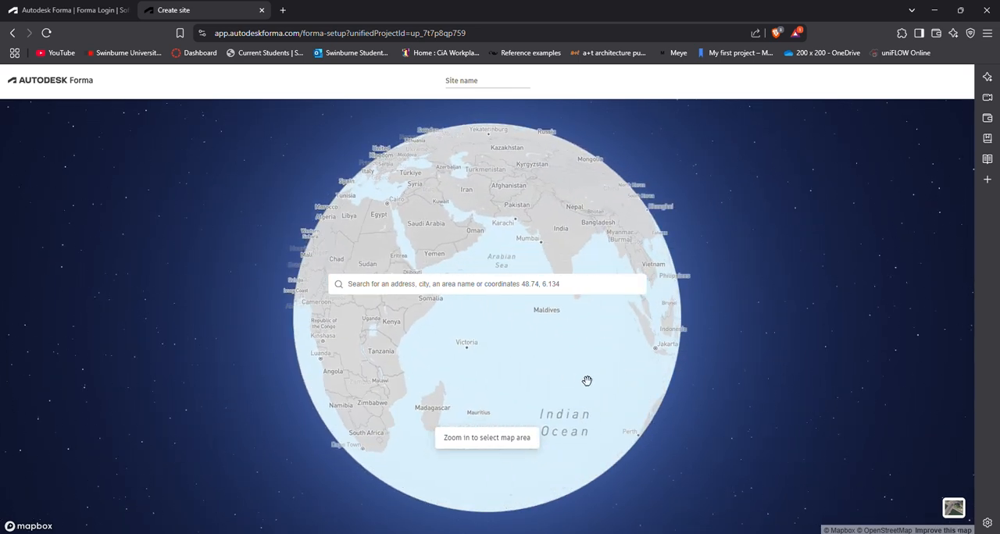
{"action": "left_click_drag", "start_coordinate": [586, 380], "coordinate": [440, 368]}
{"action": "left_click_drag", "start_coordinate": [599, 389], "coordinate": [466, 317]}
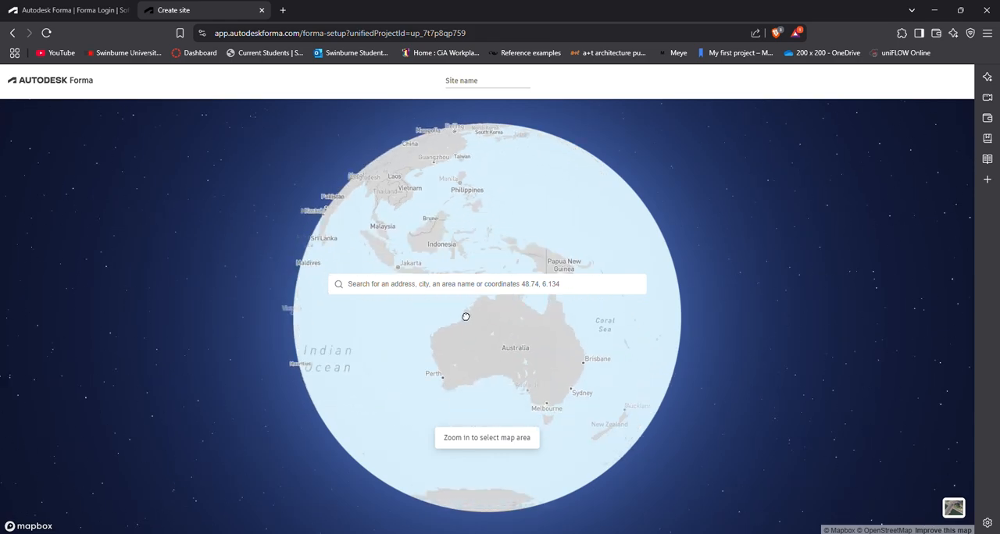
{"action": "scroll", "coordinate": [511, 399], "scroll_direction": "up", "scroll_amount": 3}
{"action": "scroll", "coordinate": [514, 383], "scroll_direction": "up", "scroll_amount": 10}
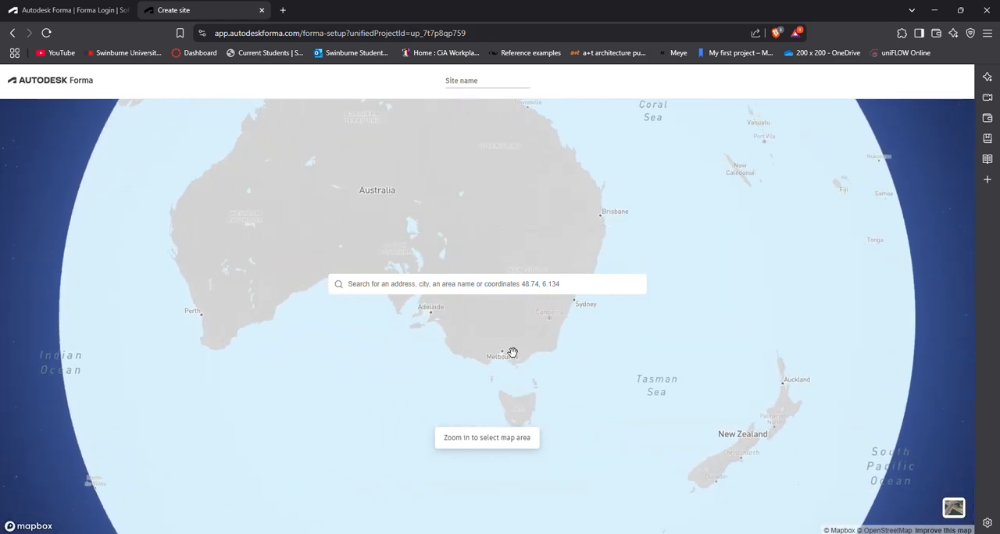
{"action": "scroll", "coordinate": [484, 371], "scroll_direction": "up", "scroll_amount": 8}
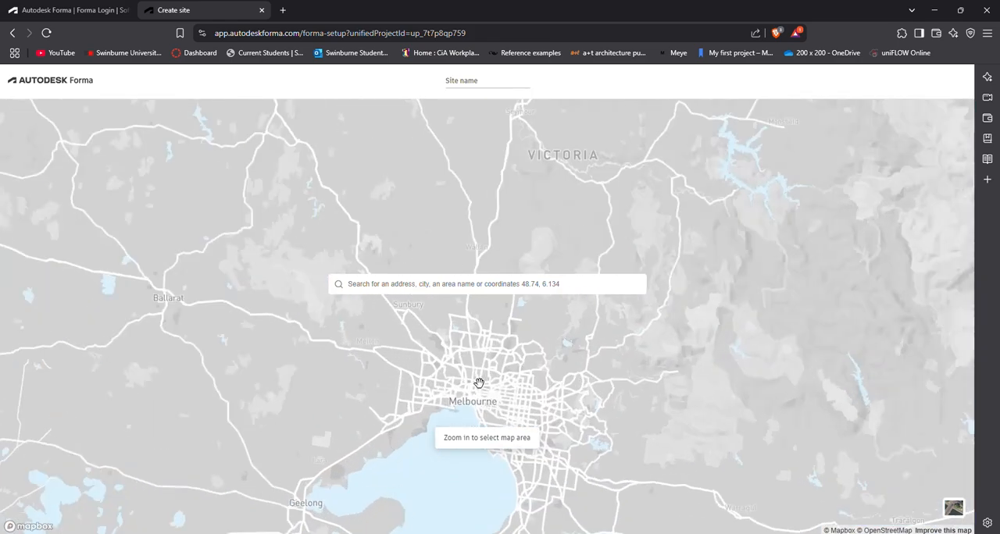
{"action": "scroll", "coordinate": [464, 243], "scroll_direction": "up", "scroll_amount": 5}
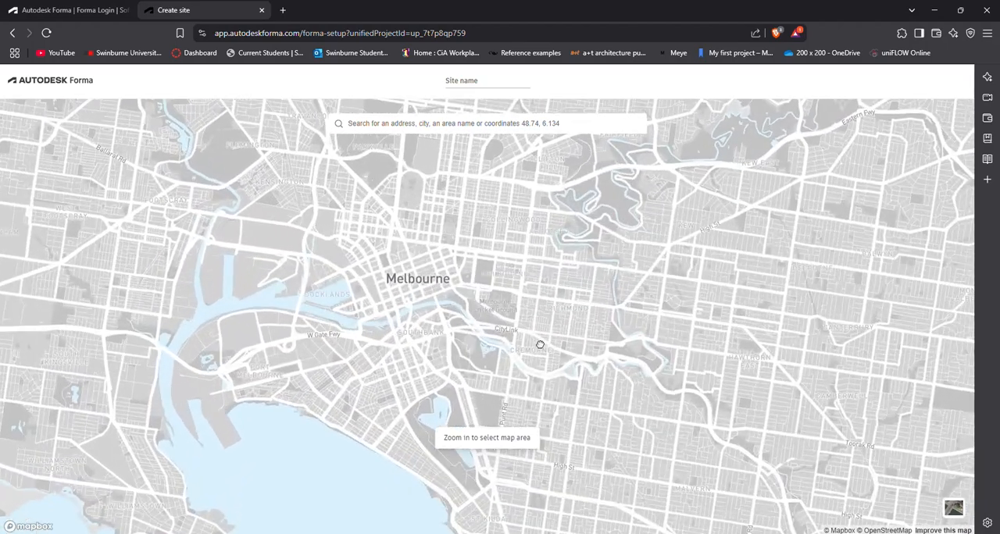
{"action": "left_click_drag", "start_coordinate": [538, 343], "coordinate": [444, 270]}
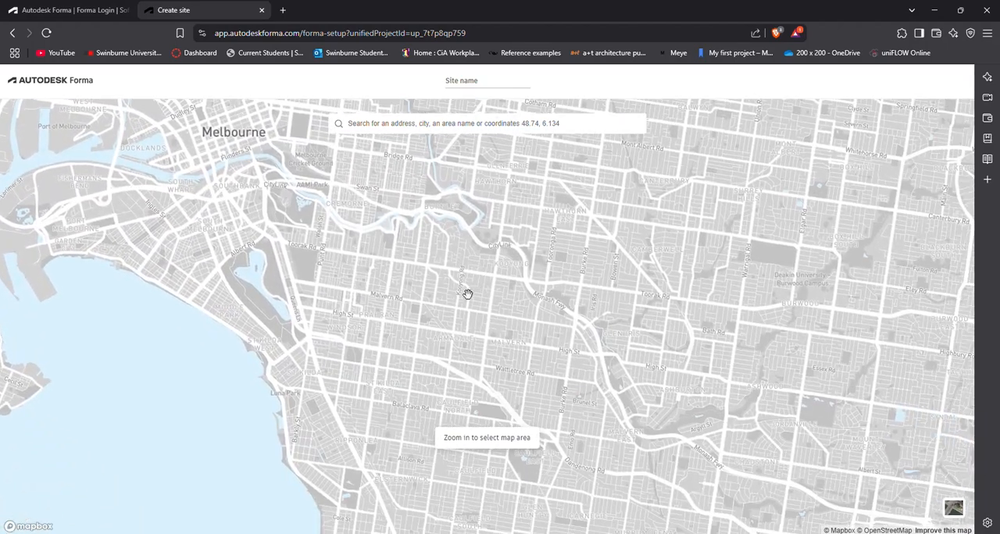
{"action": "scroll", "coordinate": [467, 294], "scroll_direction": "up", "scroll_amount": 3}
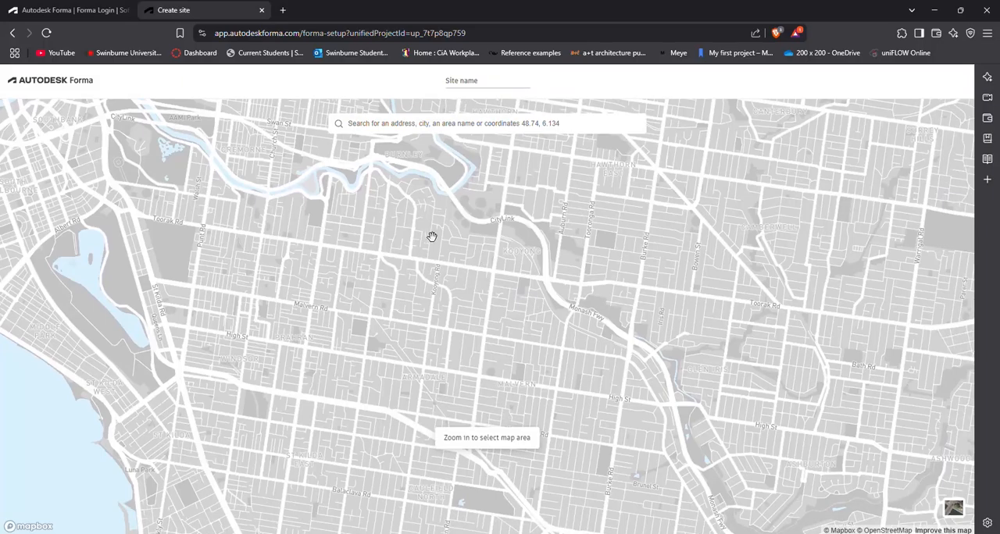
{"action": "scroll", "coordinate": [431, 237], "scroll_direction": "up", "scroll_amount": 3}
{"action": "left_click_drag", "start_coordinate": [414, 239], "coordinate": [460, 265]}
{"action": "scroll", "coordinate": [462, 270], "scroll_direction": "up", "scroll_amount": 3}
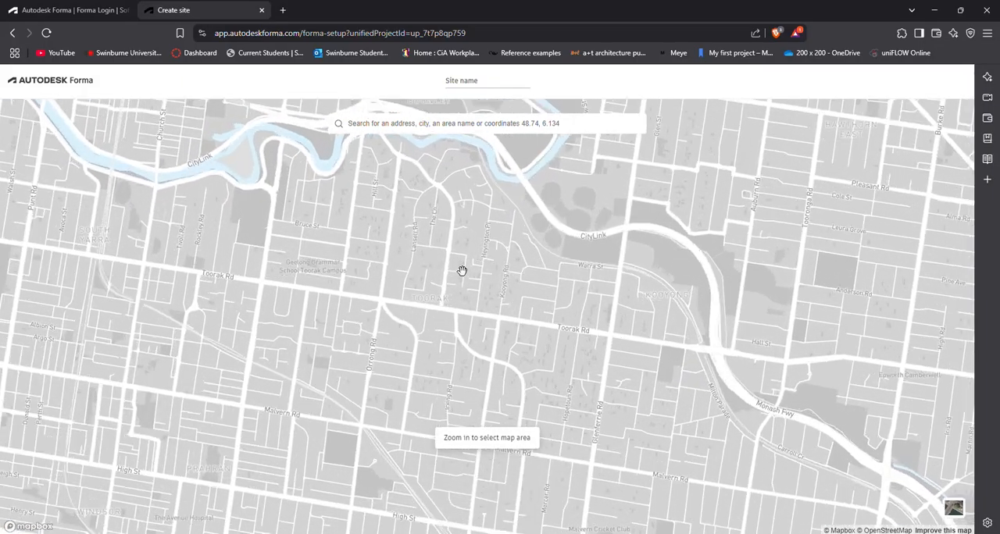
{"action": "scroll", "coordinate": [461, 270], "scroll_direction": "up", "scroll_amount": 5}
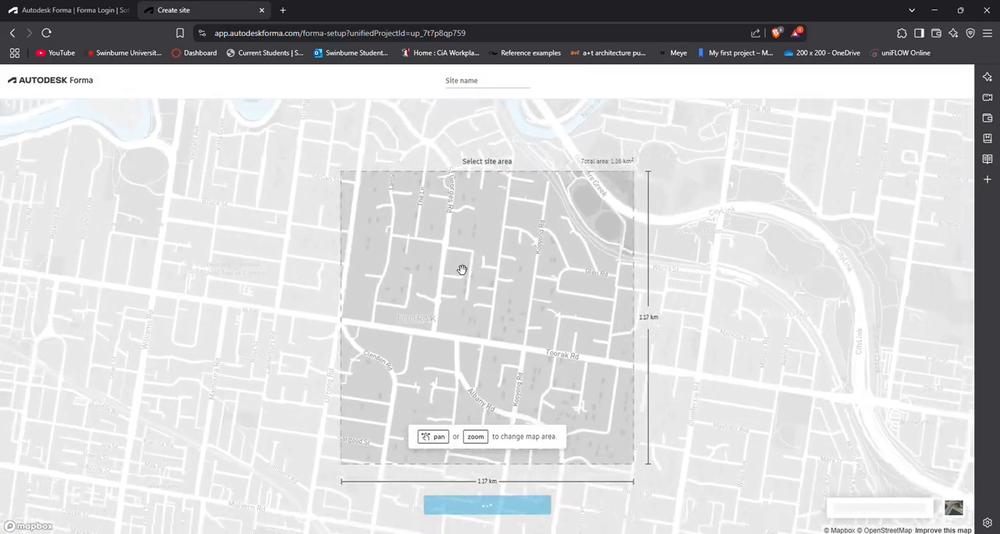
Step: Try different site area sizes around Toorak Rd, from about 478 m to about 1.87 km wide
{"action": "scroll", "coordinate": [461, 270], "scroll_direction": "down", "scroll_amount": 1}
{"action": "left_click_drag", "start_coordinate": [466, 270], "coordinate": [475, 283]}
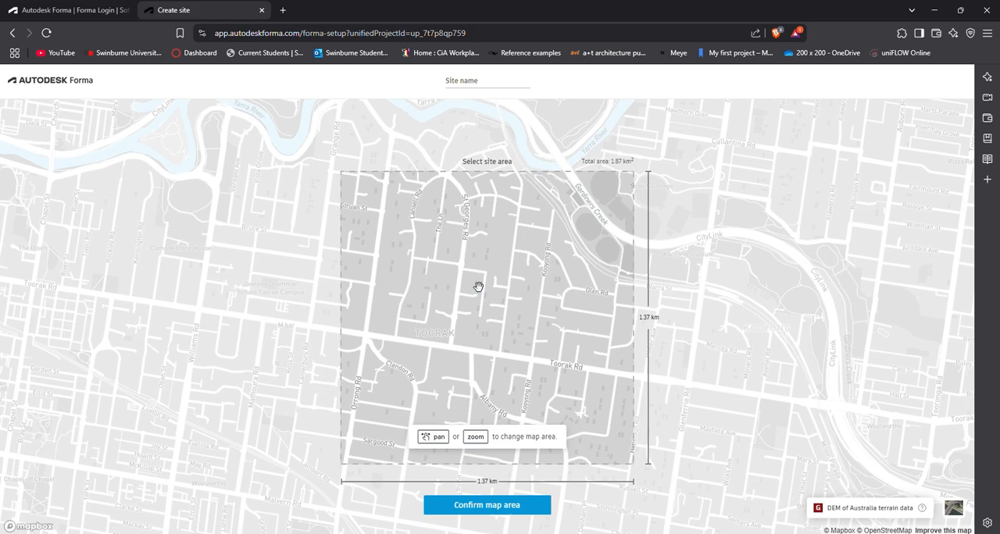
{"action": "scroll", "coordinate": [478, 286], "scroll_direction": "down", "scroll_amount": 2}
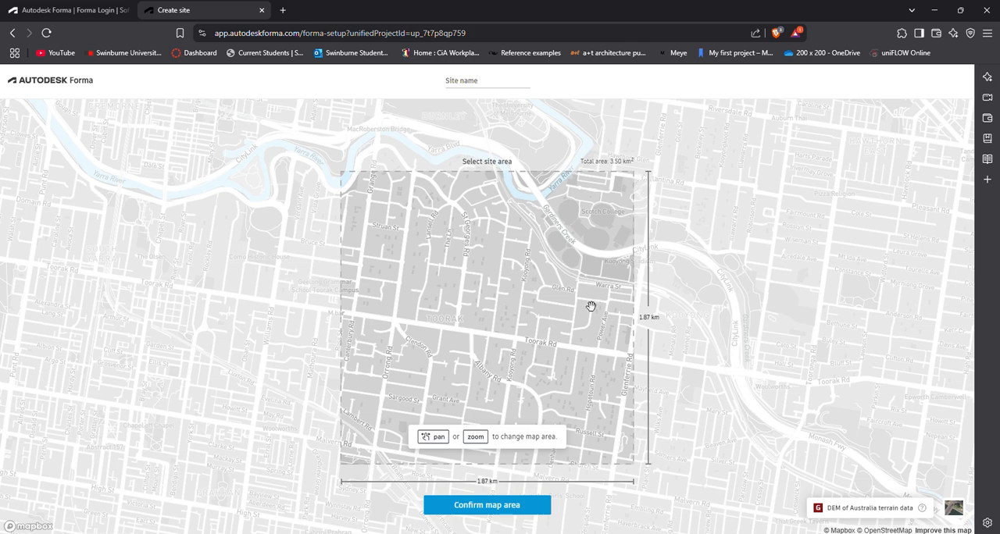
{"action": "scroll", "coordinate": [480, 331], "scroll_direction": "up", "scroll_amount": 5}
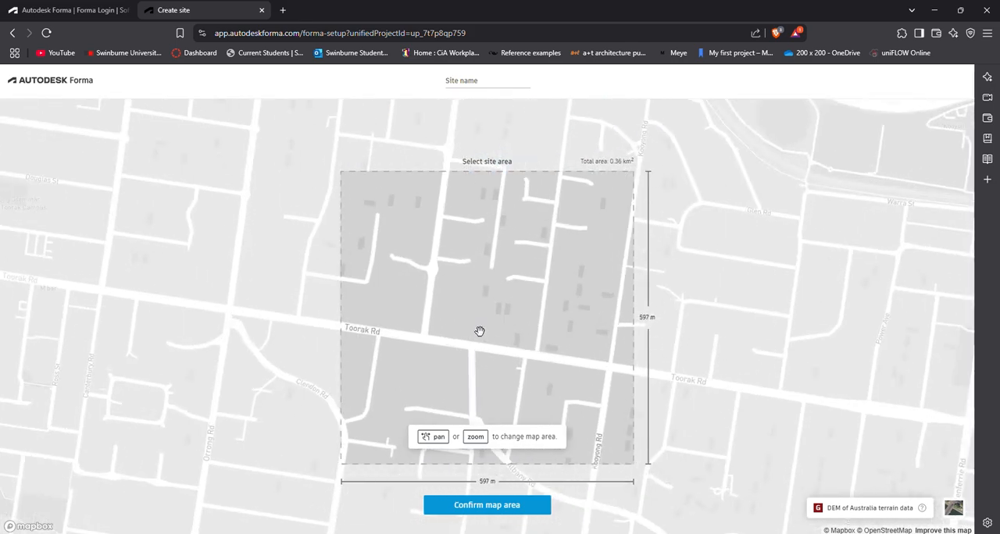
{"action": "scroll", "coordinate": [481, 330], "scroll_direction": "up", "scroll_amount": 3}
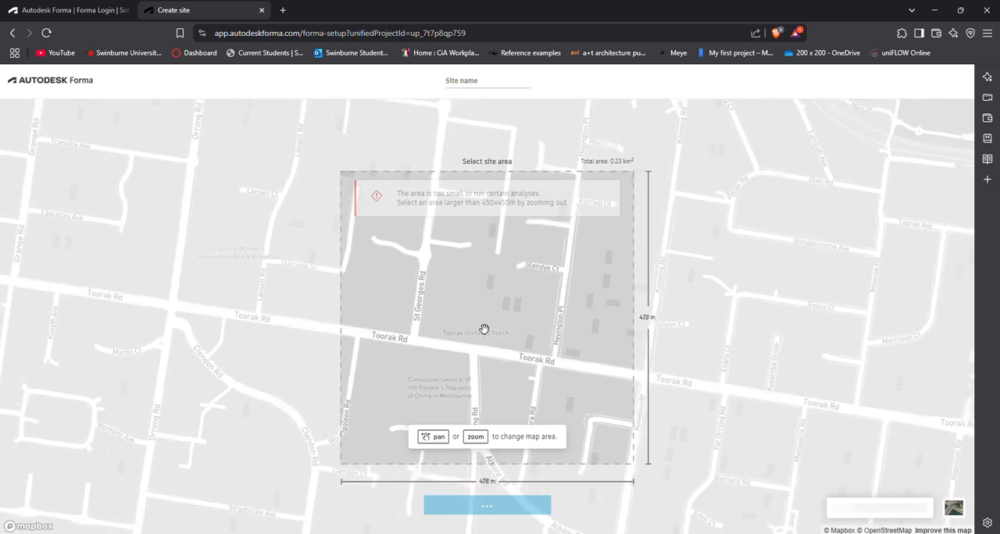
{"action": "scroll", "coordinate": [482, 330], "scroll_direction": "down", "scroll_amount": 1}
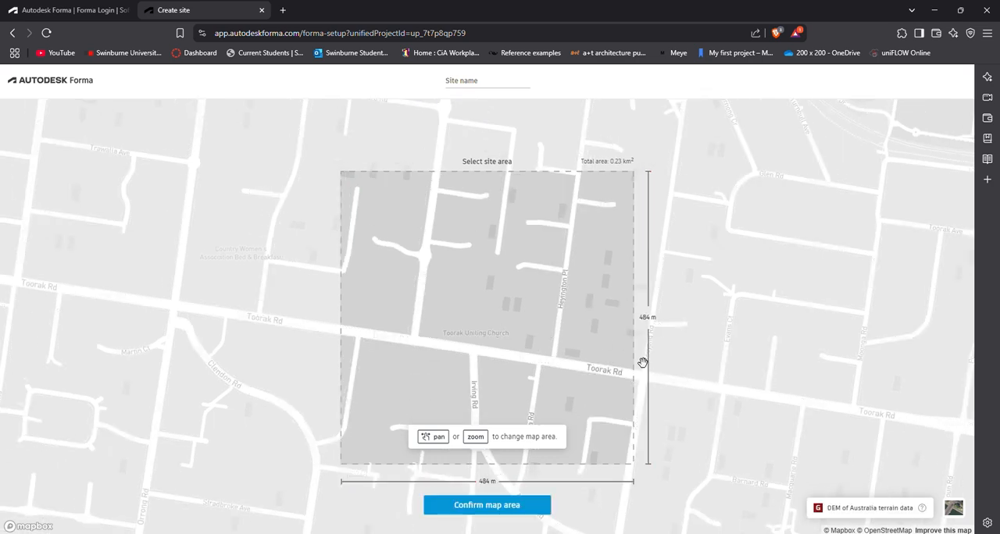
{"action": "scroll", "coordinate": [547, 320], "scroll_direction": "down", "scroll_amount": 4}
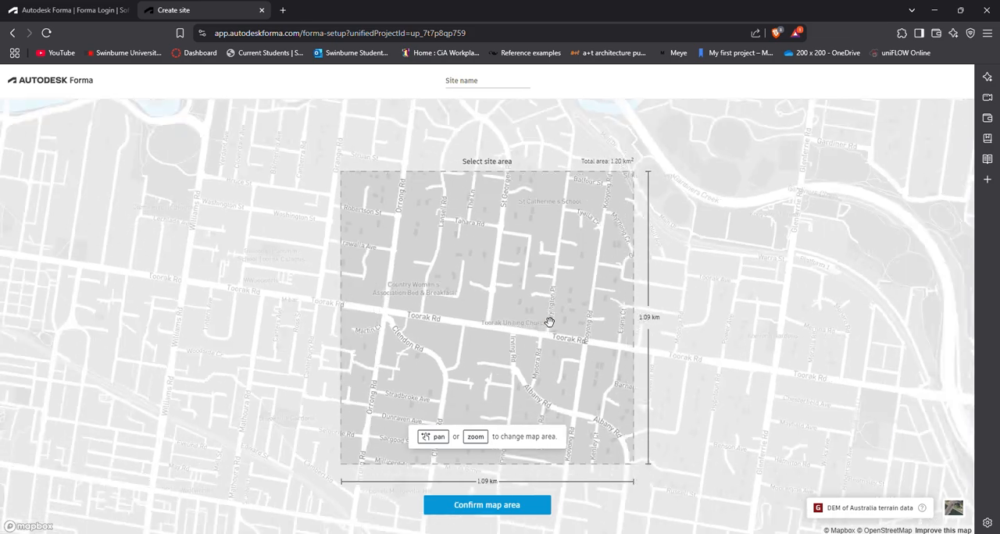
{"action": "scroll", "coordinate": [549, 321], "scroll_direction": "down", "scroll_amount": 4}
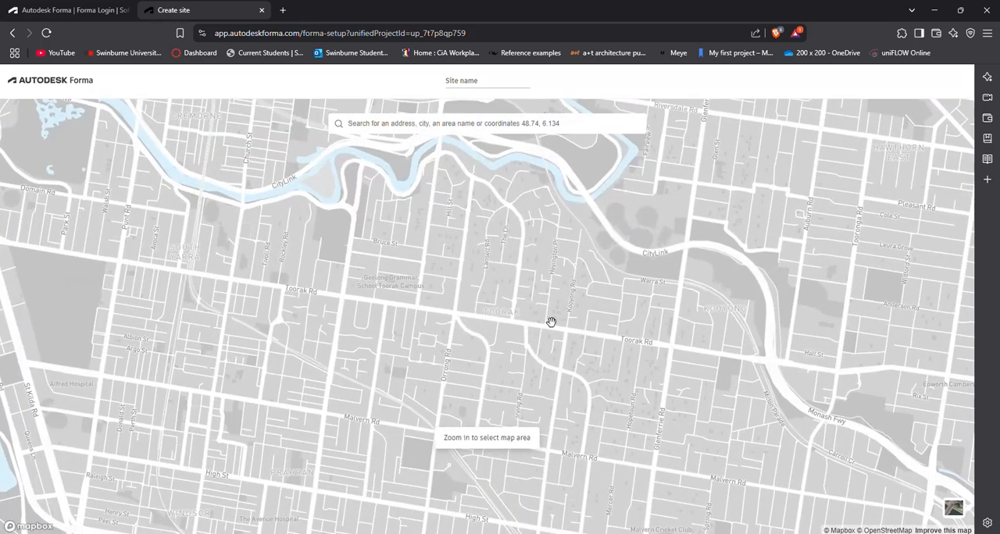
Step: Frame a site area of about 1.83 by 1.83 km over Toorak, reaching north to the Yarra River, and confirm it
{"action": "scroll", "coordinate": [551, 321], "scroll_direction": "up", "scroll_amount": 3}
{"action": "scroll", "coordinate": [553, 318], "scroll_direction": "up", "scroll_amount": 1}
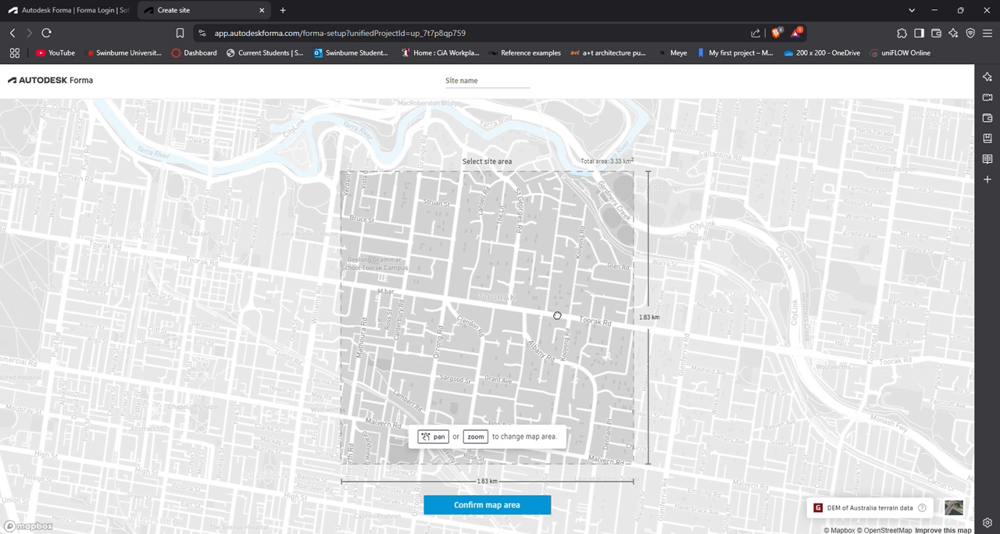
{"action": "left_click_drag", "start_coordinate": [557, 315], "coordinate": [528, 330]}
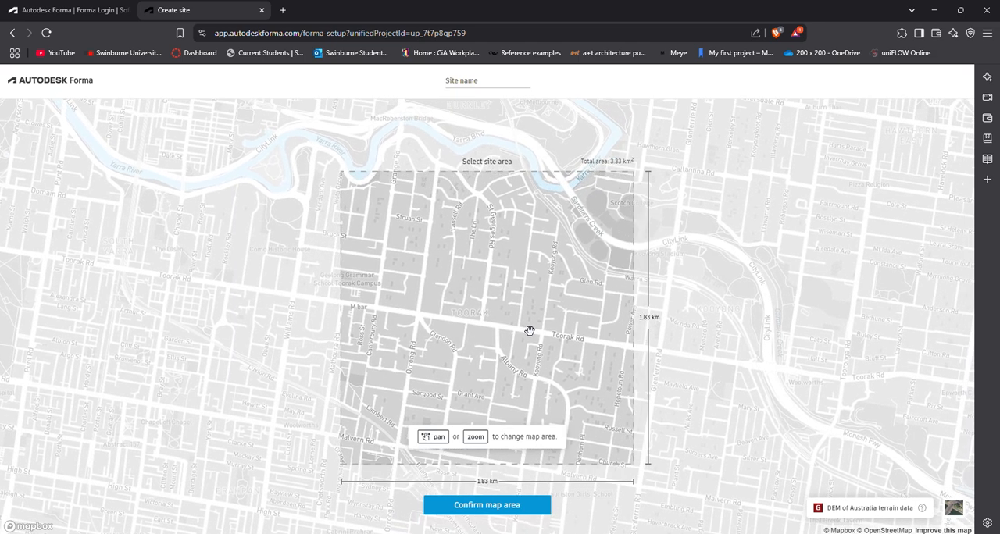
{"action": "left_click_drag", "start_coordinate": [509, 283], "coordinate": [497, 331]}
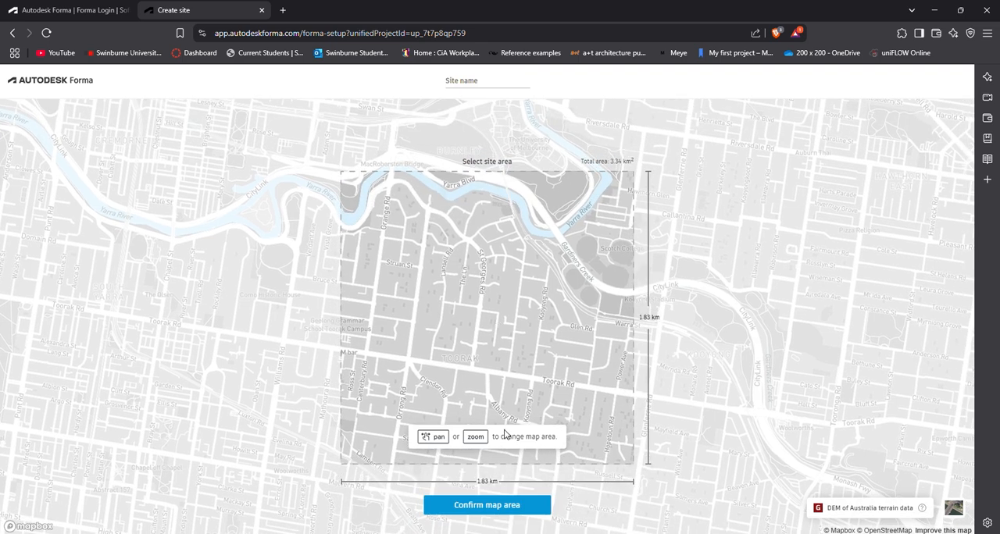
{"action": "left_click", "coordinate": [521, 511]}
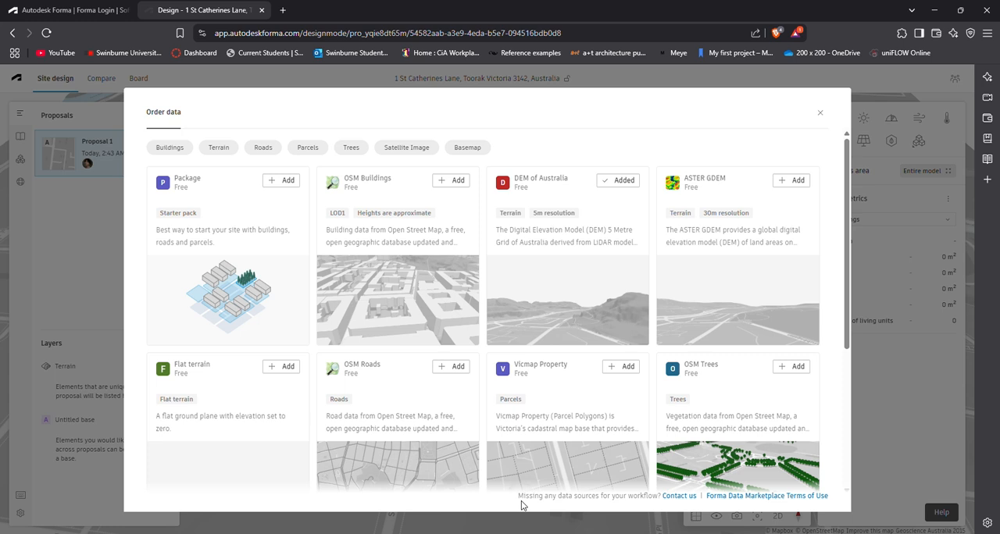
Step: Order the free OSM Buildings and OSM Trees data for the site and return to the data catalogue
{"action": "left_click", "coordinate": [458, 183]}
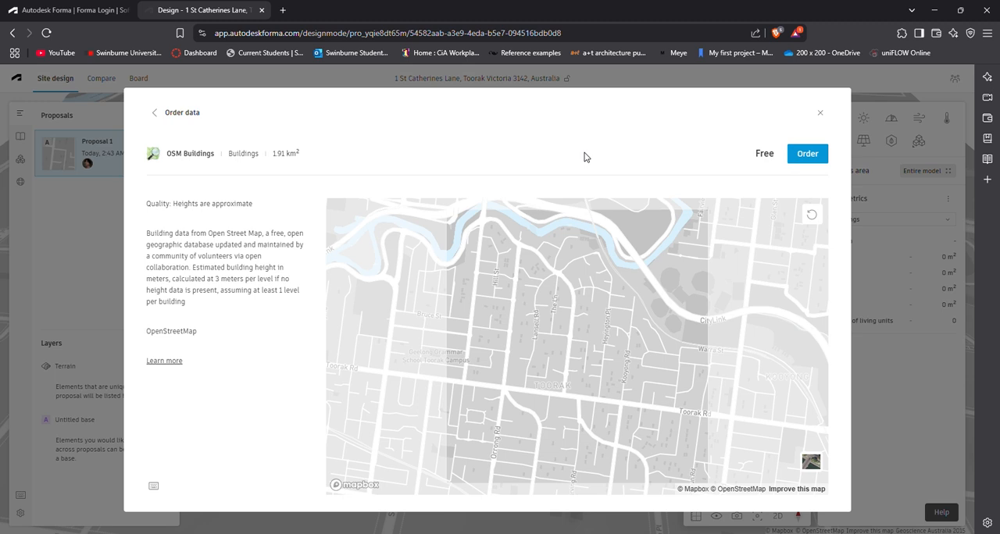
{"action": "left_click", "coordinate": [816, 161]}
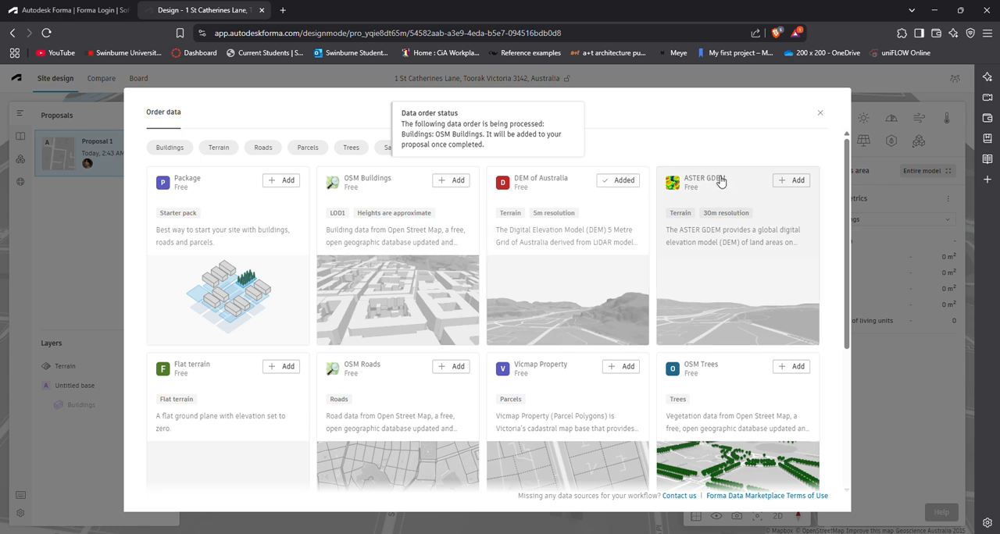
{"action": "scroll", "coordinate": [736, 287], "scroll_direction": "down", "scroll_amount": 2}
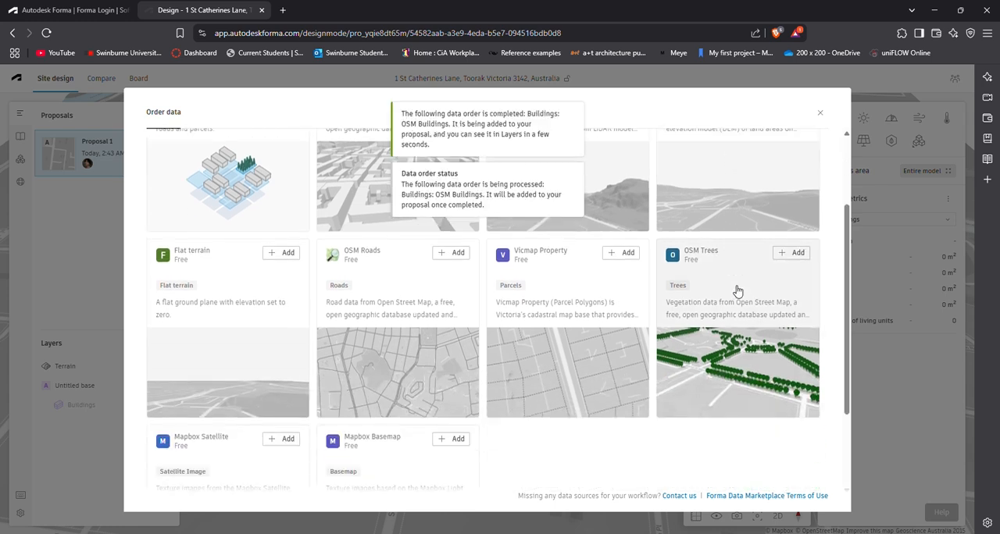
{"action": "left_click", "coordinate": [797, 253]}
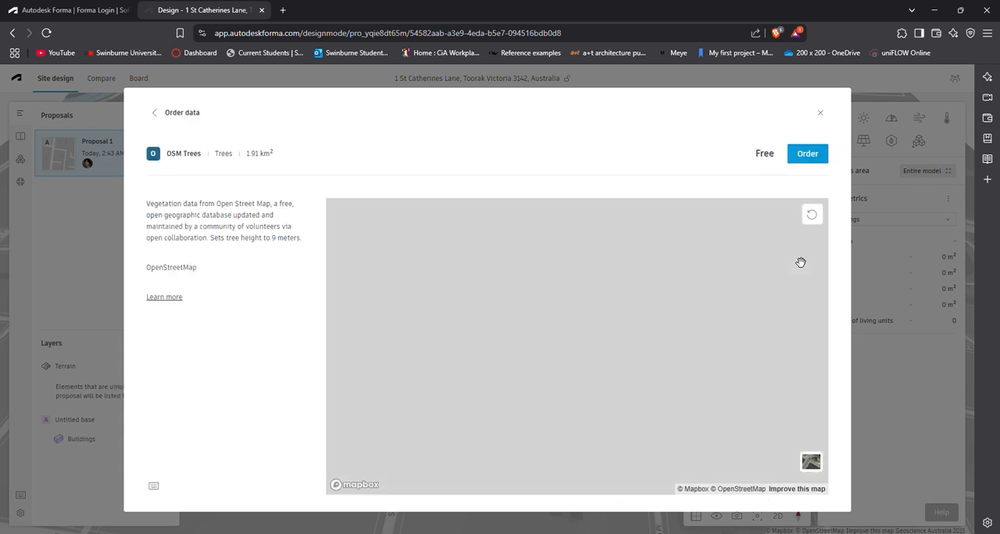
{"action": "left_click", "coordinate": [807, 155]}
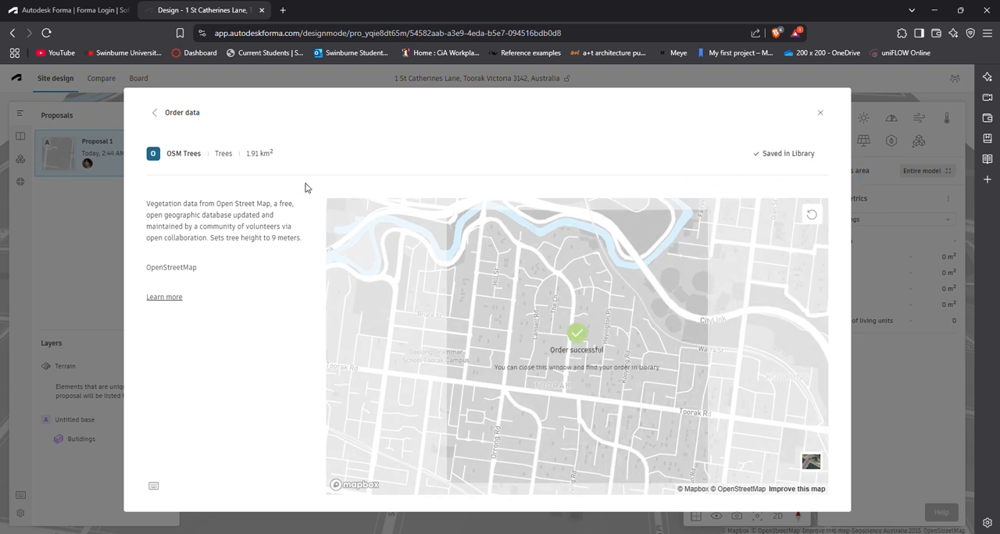
{"action": "left_click", "coordinate": [153, 113]}
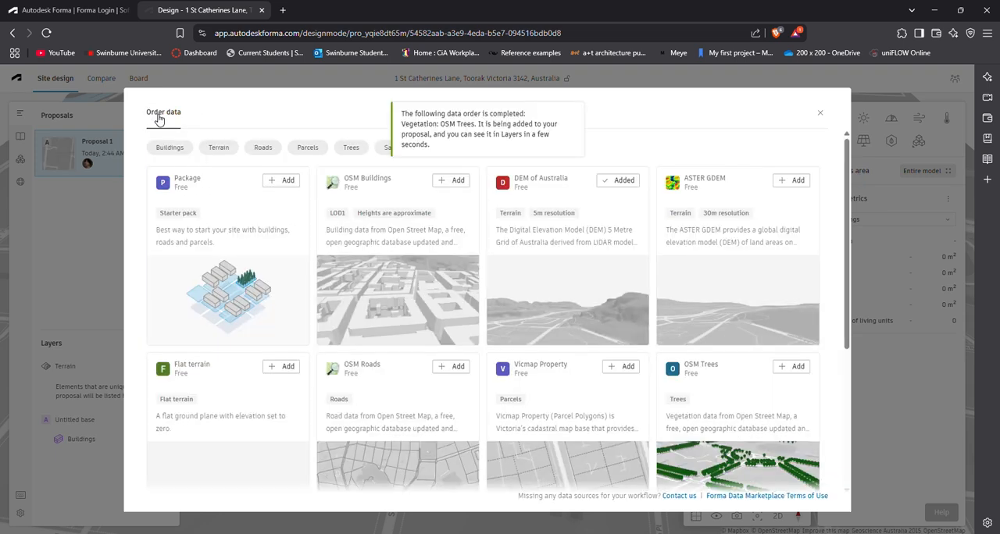
Step: Order the free Mapbox Satellite imagery for the site and close the data catalogue
{"action": "scroll", "coordinate": [677, 342], "scroll_direction": "down", "scroll_amount": 3}
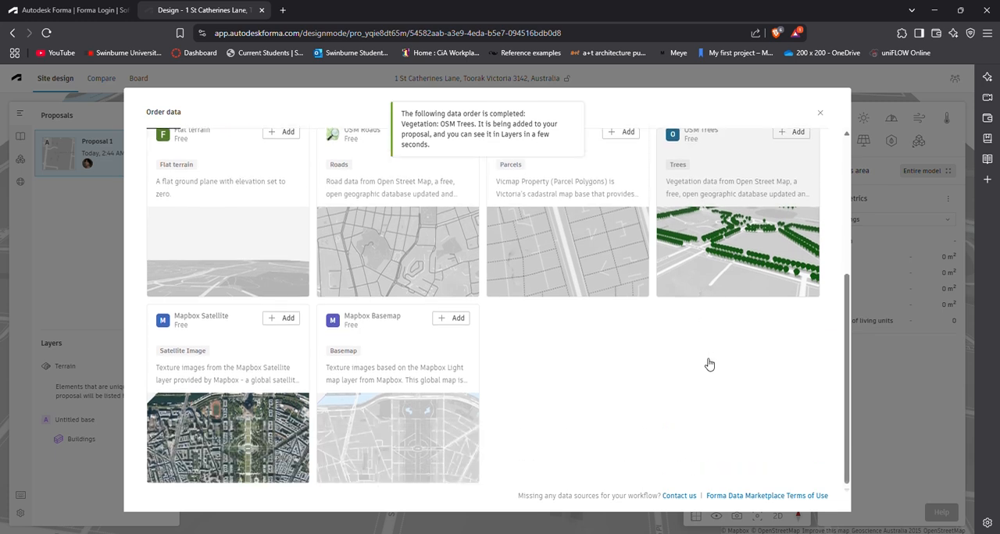
{"action": "left_click", "coordinate": [294, 322]}
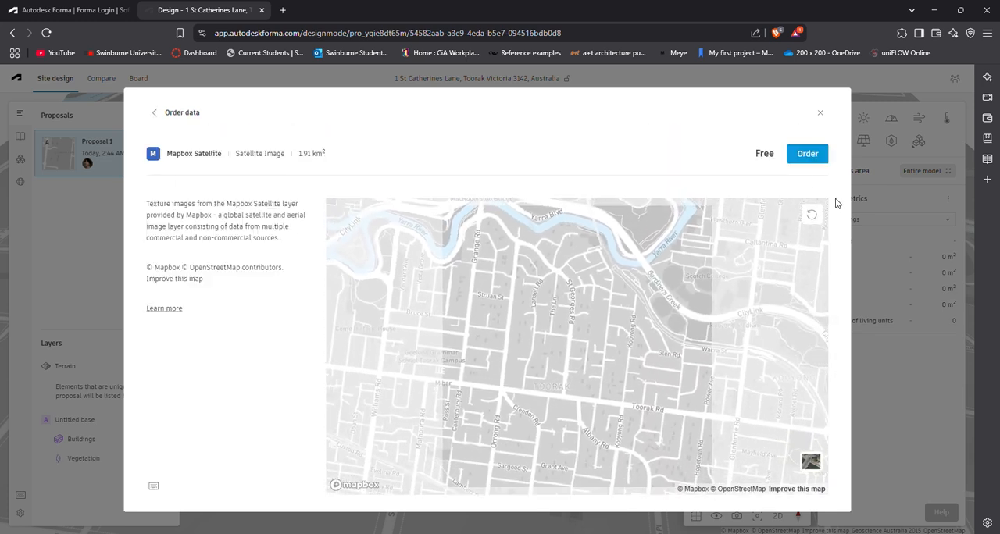
{"action": "left_click", "coordinate": [802, 159]}
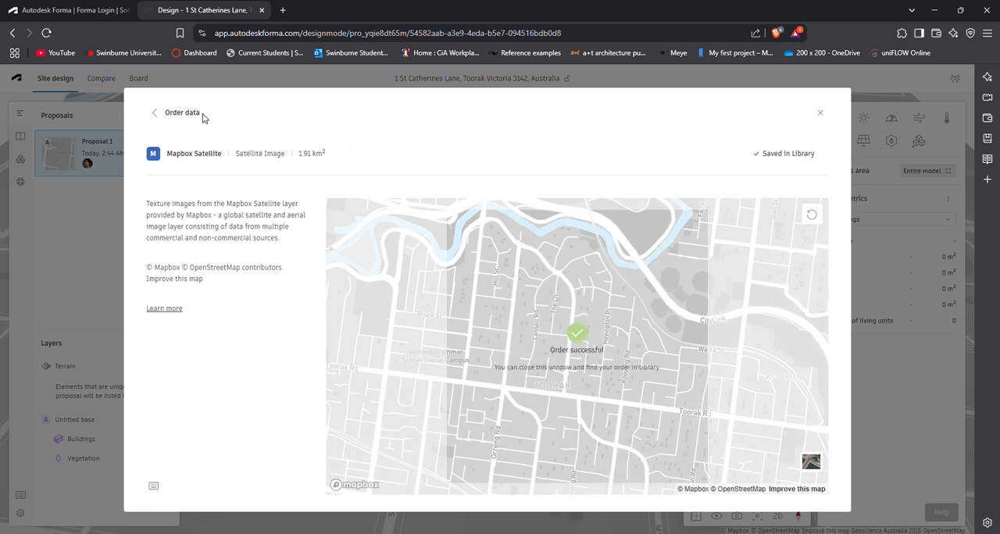
{"action": "left_click", "coordinate": [153, 114]}
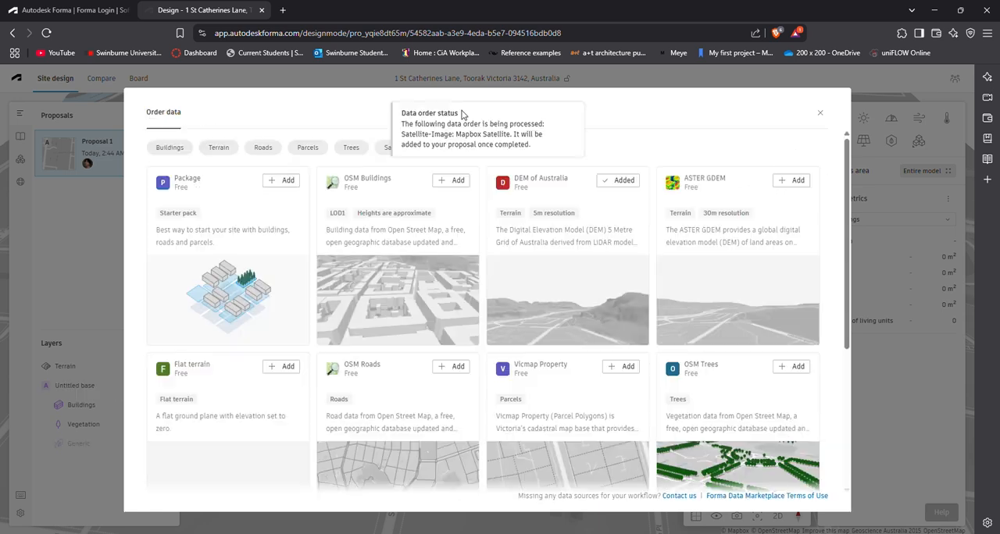
{"action": "left_click", "coordinate": [817, 114]}
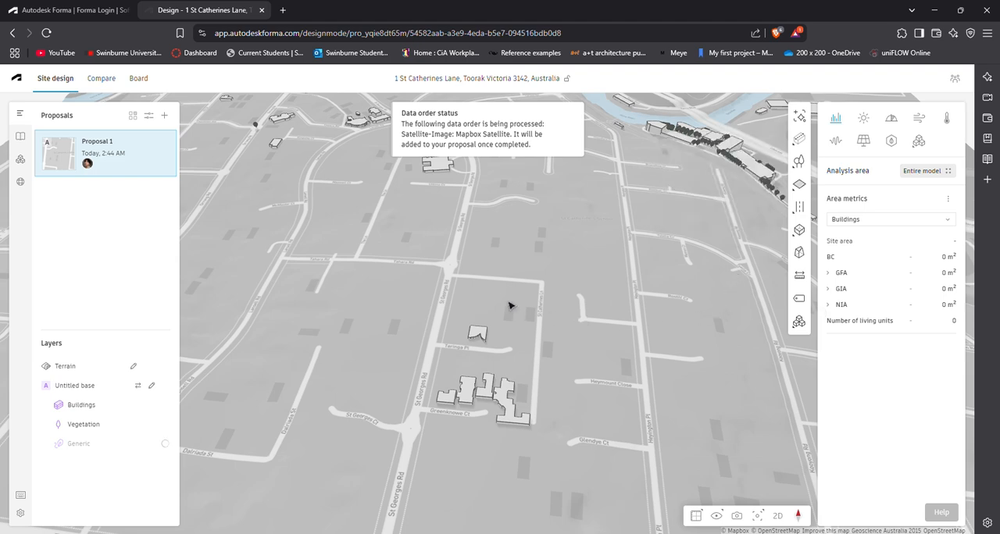
Step: Inspect the OSM buildings around St Georges Rd from several angles
{"action": "left_click_drag", "start_coordinate": [509, 281], "coordinate": [565, 257]}
{"action": "scroll", "coordinate": [552, 266], "scroll_direction": "down", "scroll_amount": 2}
{"action": "scroll", "coordinate": [549, 266], "scroll_direction": "up", "scroll_amount": 5}
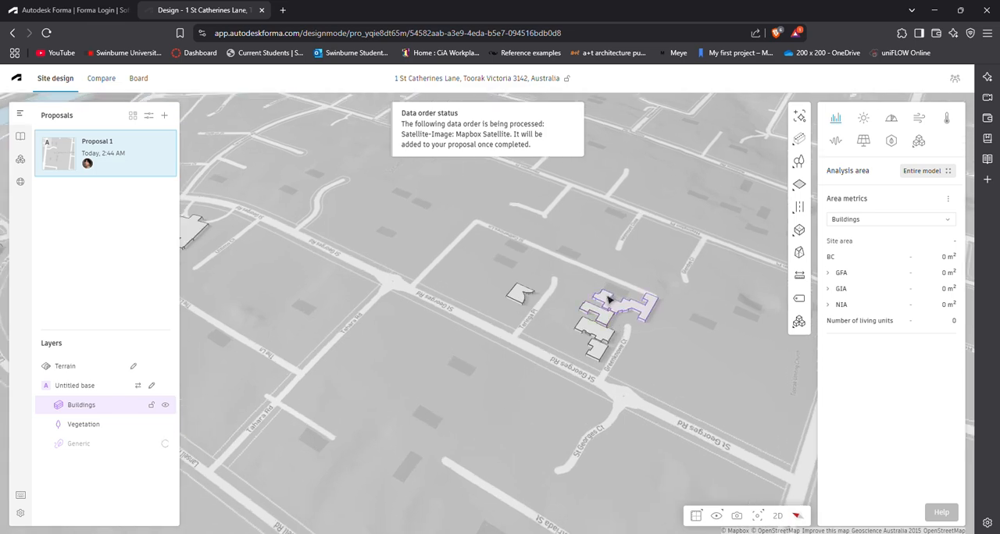
{"action": "left_click_drag", "start_coordinate": [591, 304], "coordinate": [517, 267]}
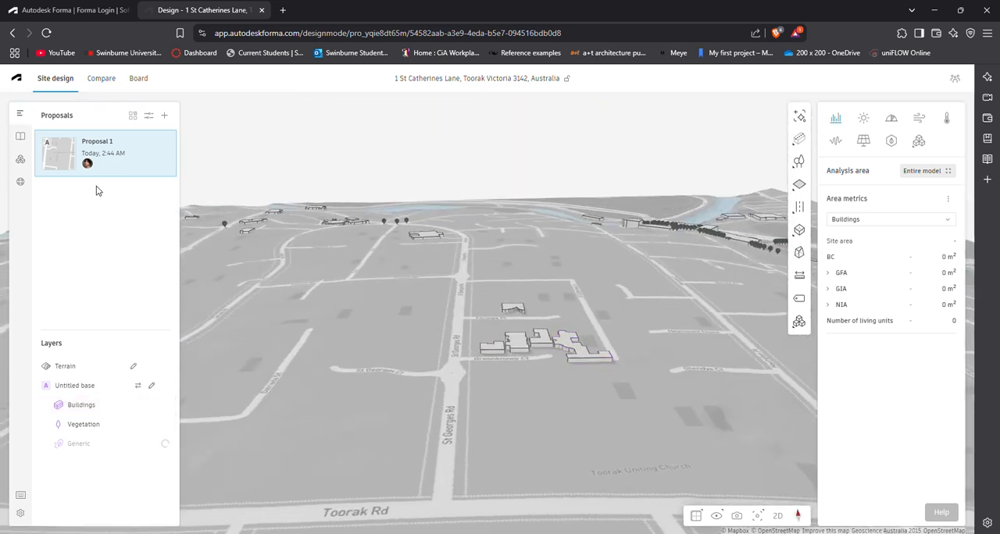
Step: Open the site's contextual data and try to add geometries from the ordered OSM Buildings data
{"action": "left_click", "coordinate": [21, 160]}
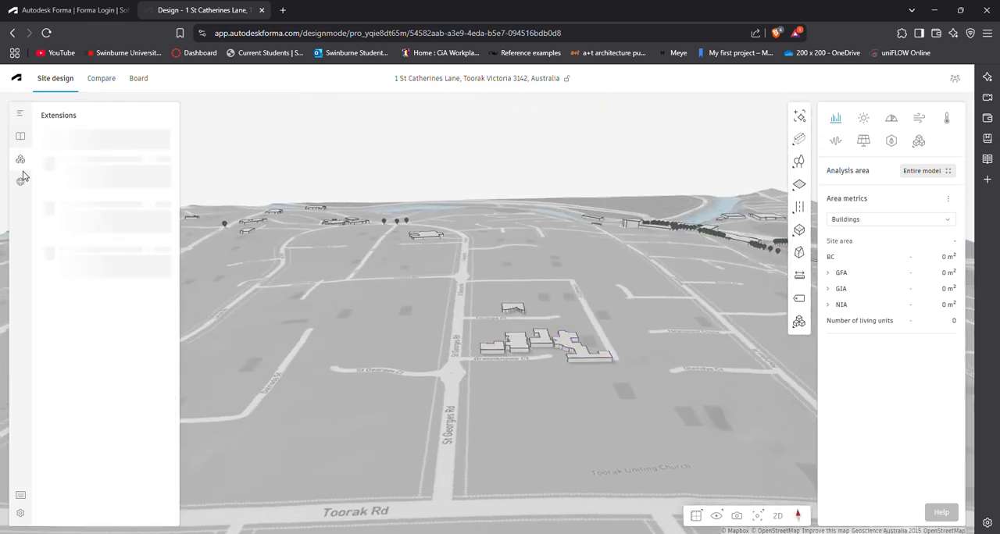
{"action": "left_click", "coordinate": [22, 183]}
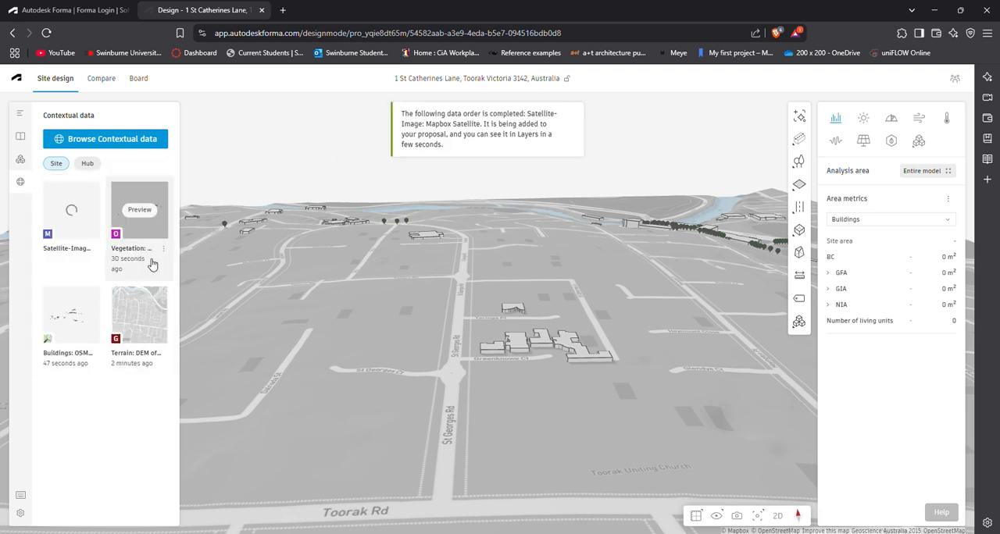
{"action": "left_click", "coordinate": [84, 310]}
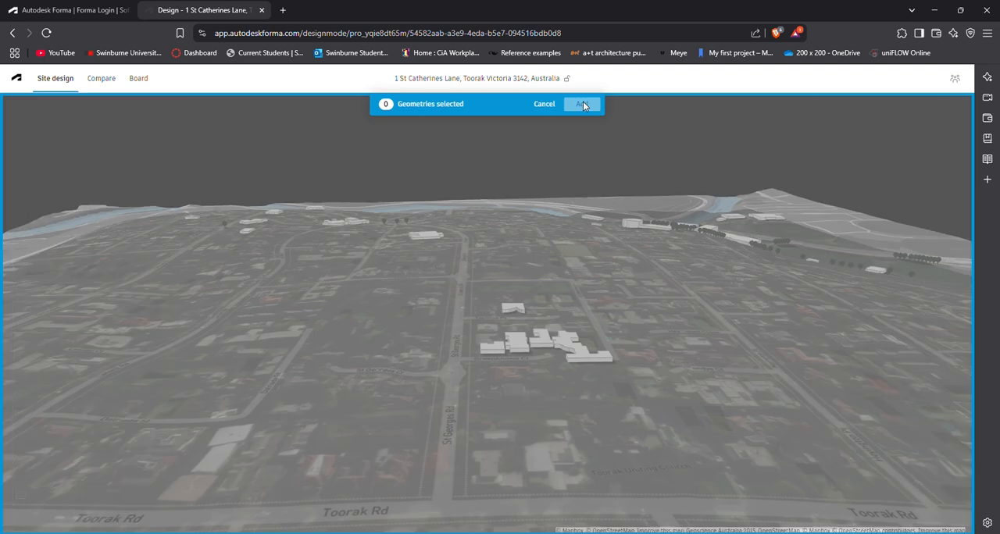
{"action": "left_click", "coordinate": [544, 104]}
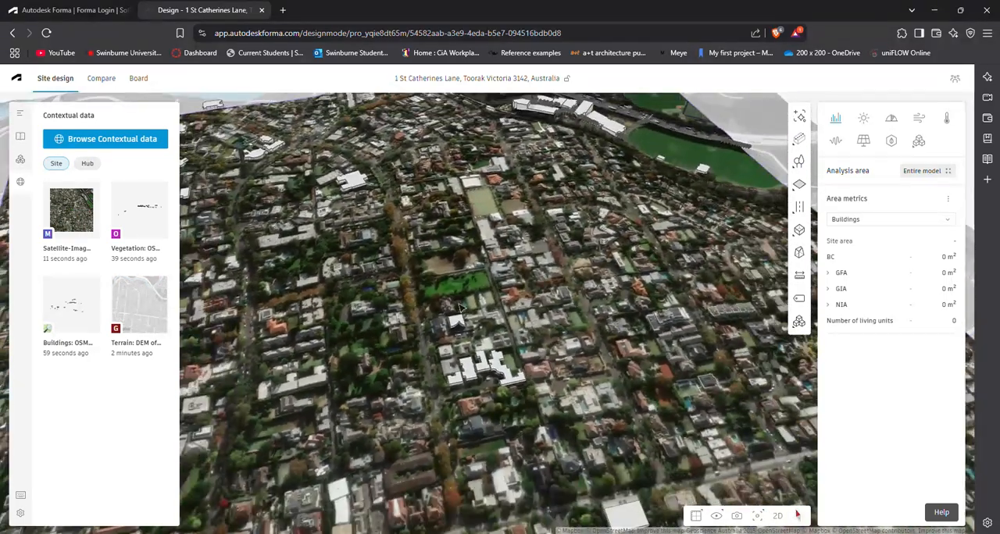
Step: Inspect the satellite imagery draped over the Toorak site, out to its boundary near the river
{"action": "right_click_drag", "start_coordinate": [461, 309], "coordinate": [490, 310]}
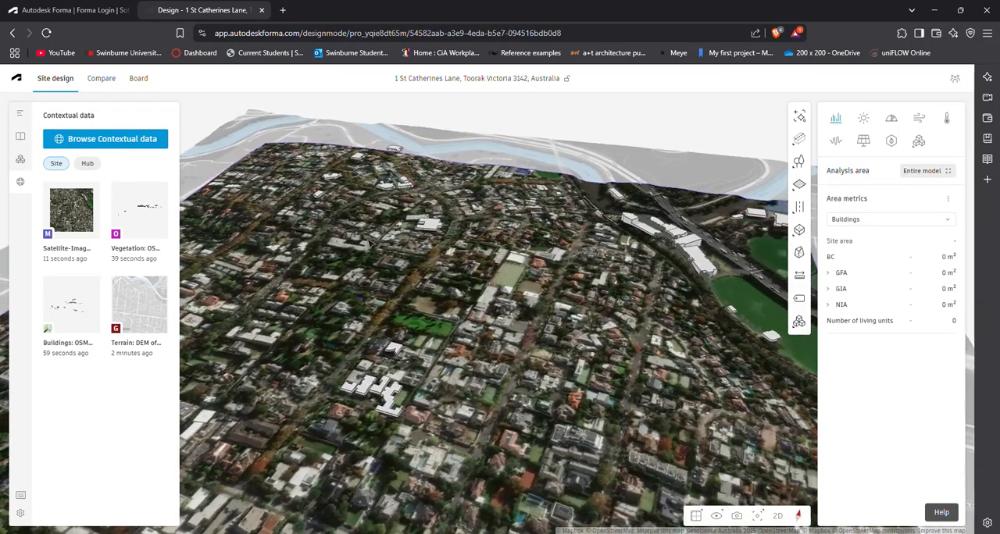
{"action": "right_click_drag", "start_coordinate": [370, 242], "coordinate": [417, 254]}
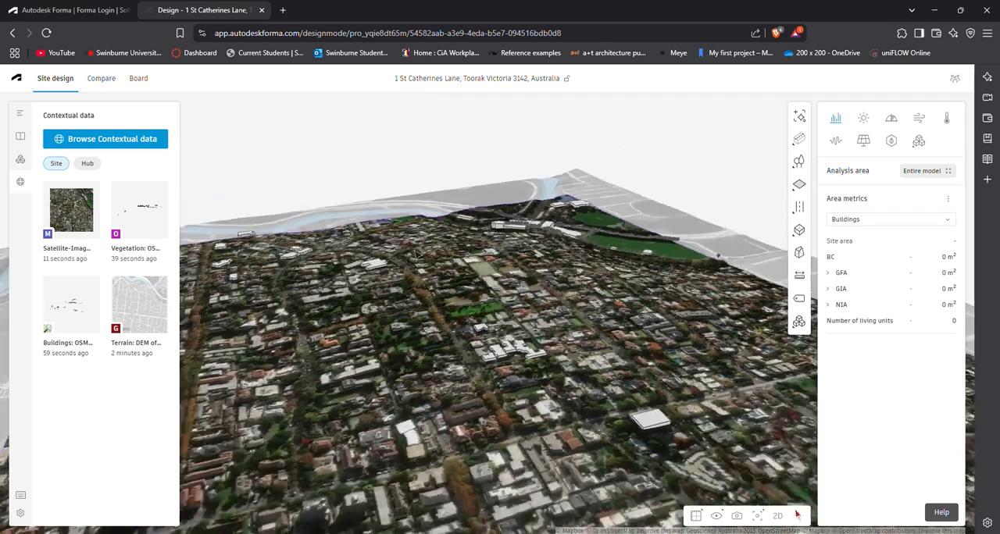
{"action": "scroll", "coordinate": [422, 287], "scroll_direction": "down", "scroll_amount": 2}
{"action": "right_click_drag", "start_coordinate": [426, 302], "coordinate": [444, 308]}
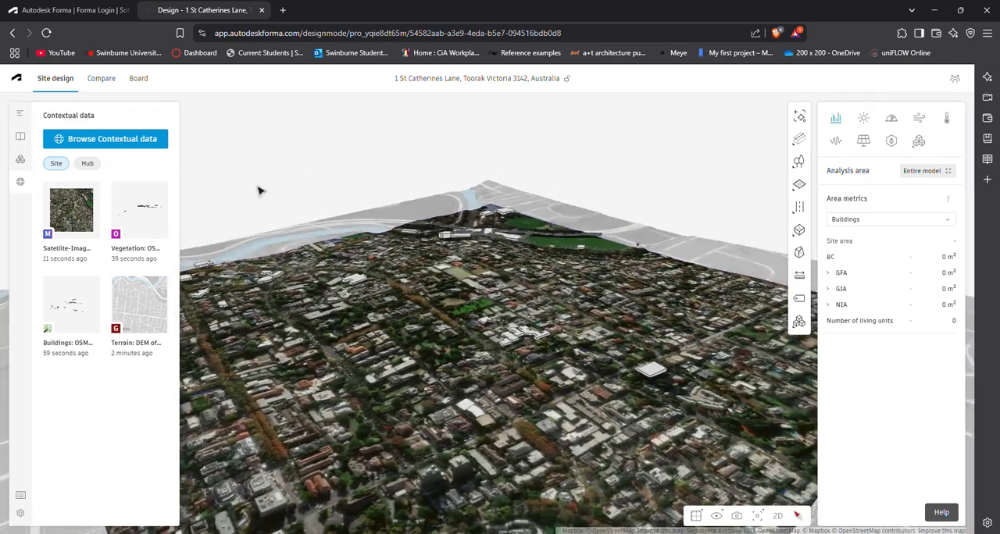
Step: Look up the Autodesk Forma Plug-In for Rhinoceros among the available extensions and read its overview and usage instructions
{"action": "left_click", "coordinate": [21, 160]}
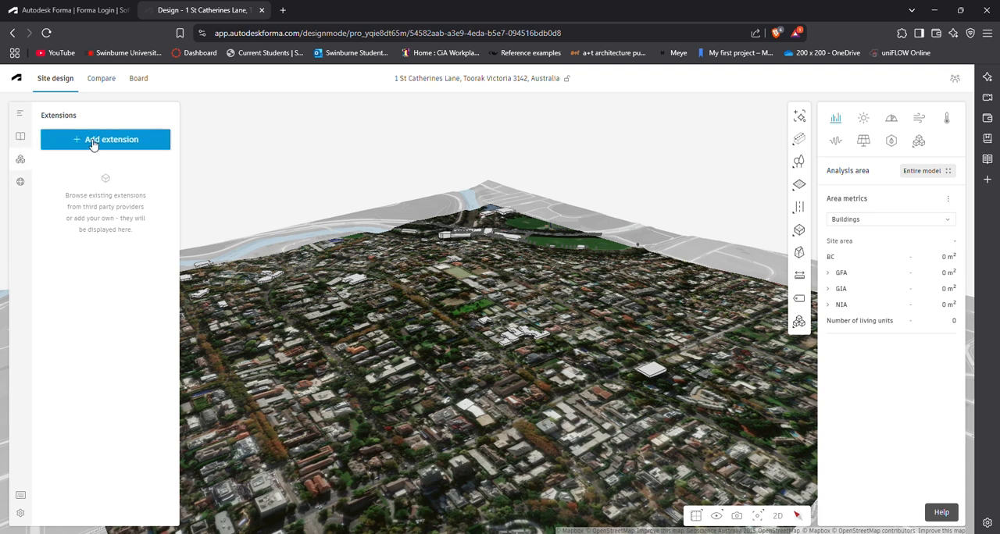
{"action": "left_click", "coordinate": [93, 141]}
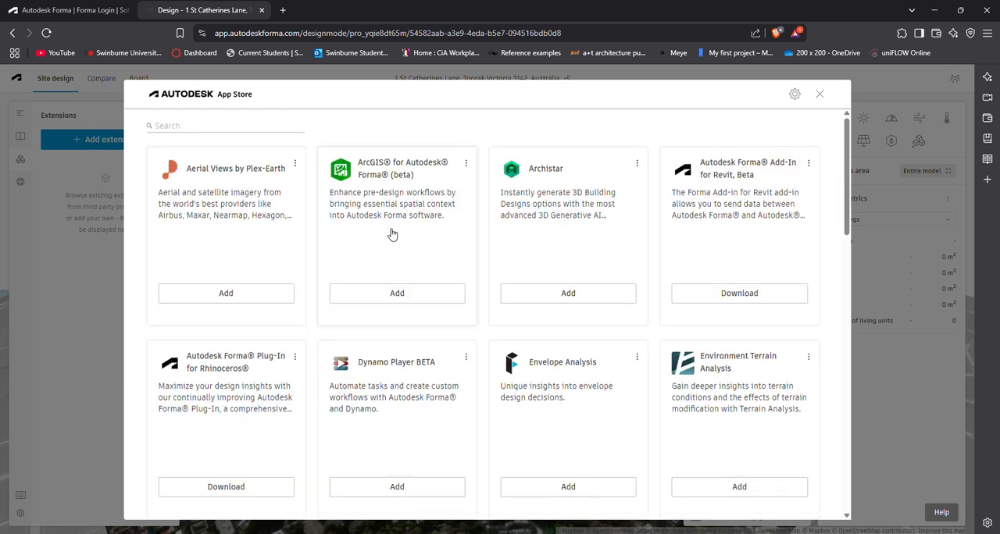
{"action": "scroll", "coordinate": [468, 294], "scroll_direction": "down", "scroll_amount": 3}
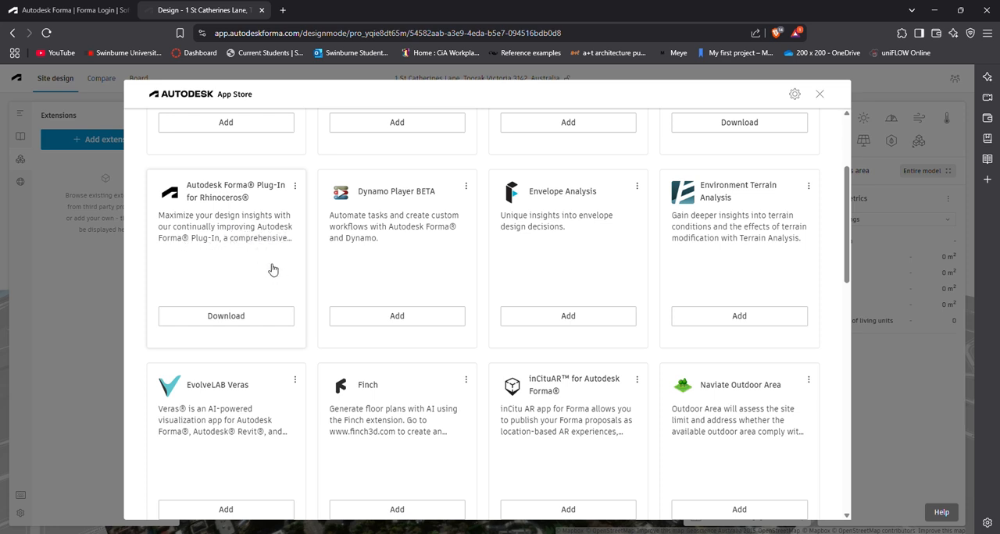
{"action": "left_click", "coordinate": [260, 315]}
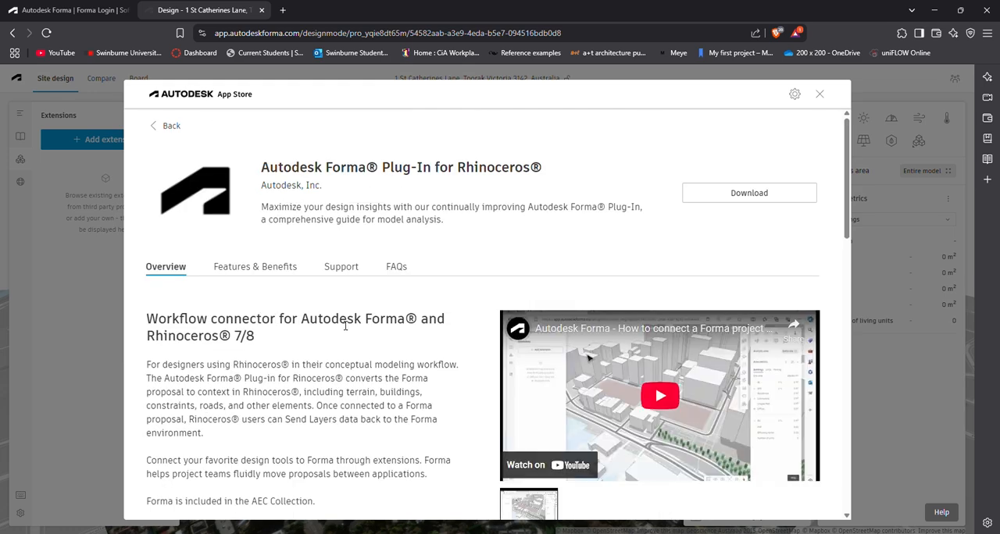
{"action": "scroll", "coordinate": [437, 296], "scroll_direction": "down", "scroll_amount": 5}
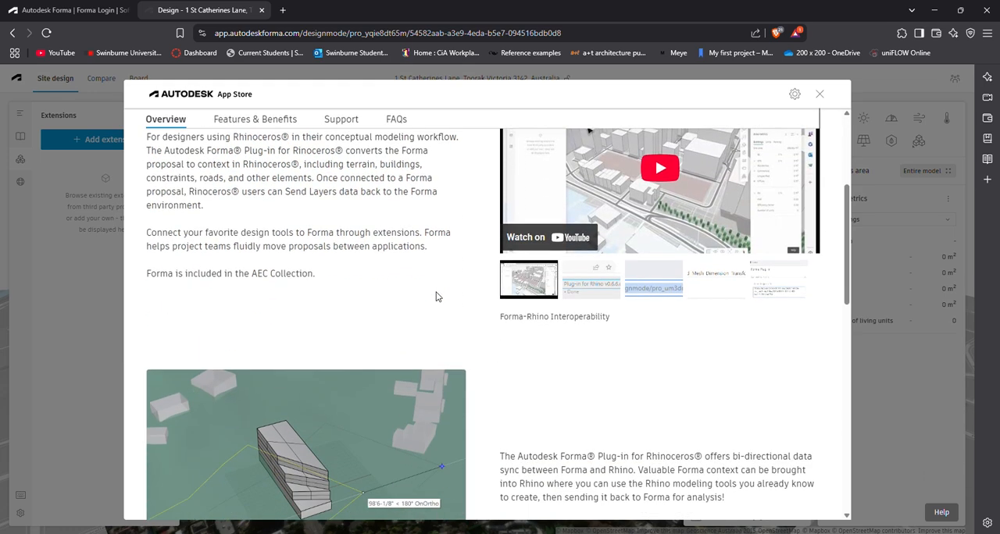
{"action": "scroll", "coordinate": [444, 298], "scroll_direction": "down", "scroll_amount": 2}
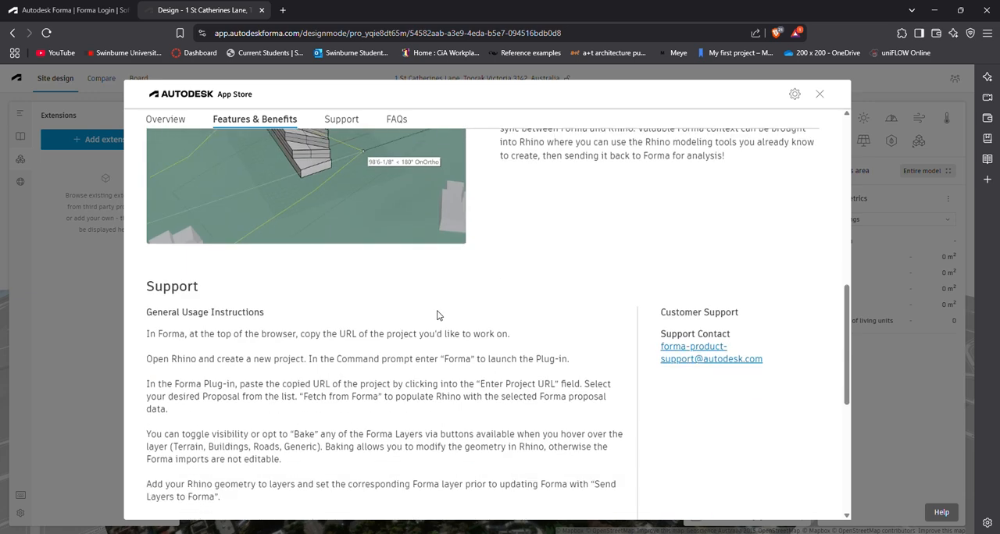
{"action": "left_click", "coordinate": [819, 94]}
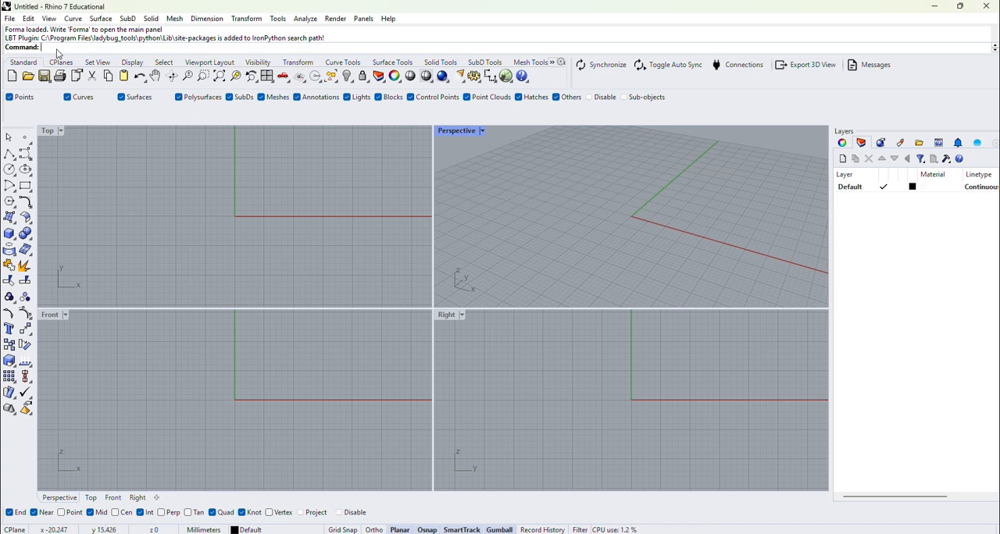
Step: Switch to Rhino 7, run the Forma command and place the plug-in window over the Top viewport
{"action": "type", "text": "Forma"}
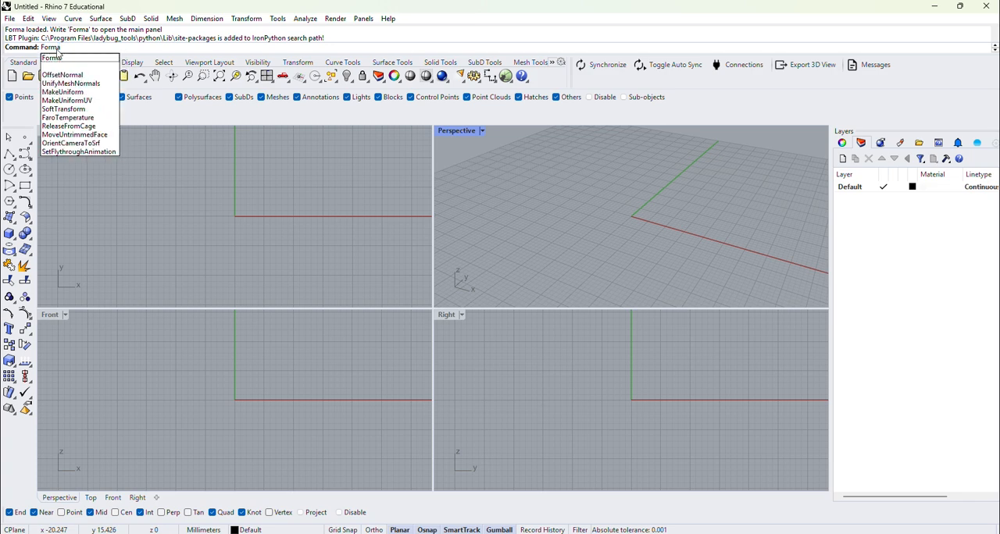
{"action": "type", "text": "'"}
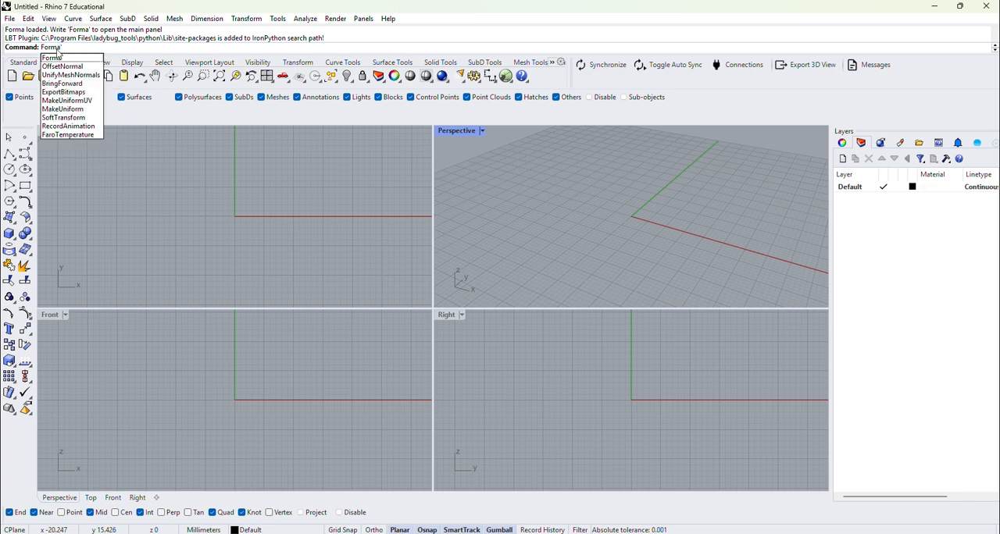
{"action": "key", "text": "Return"}
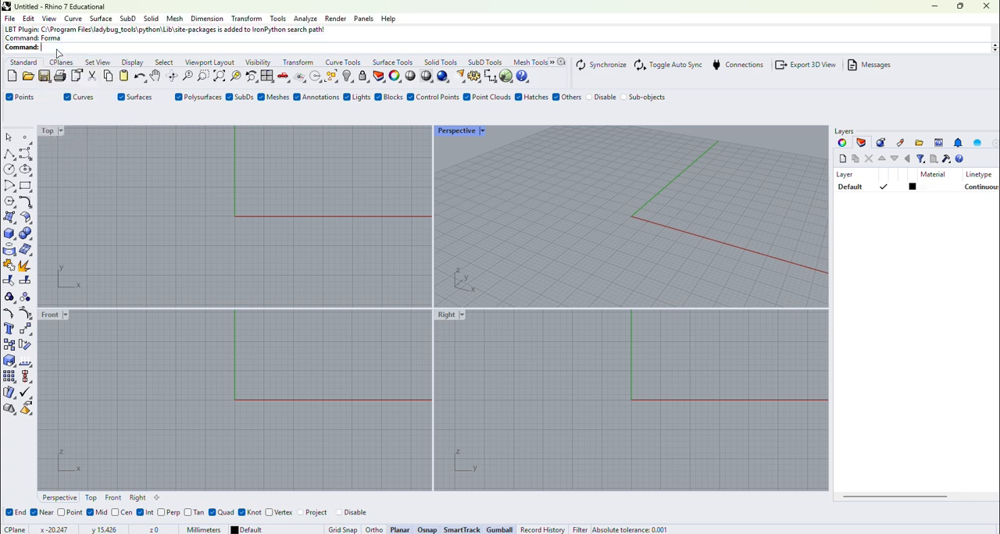
{"action": "left_click_drag", "start_coordinate": [73, 7], "coordinate": [202, 77]}
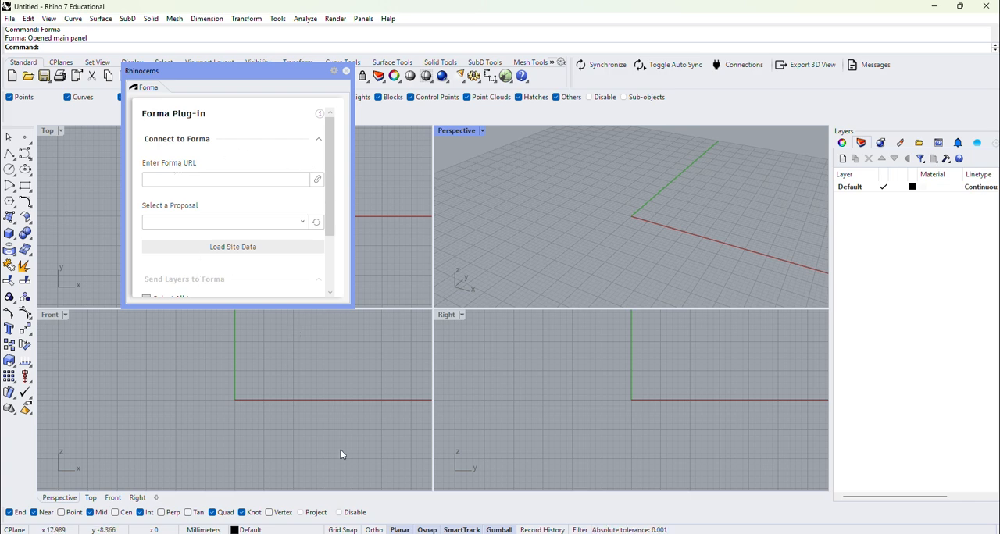
Step: Switch to the browser and copy the URL of the Forma project
{"action": "mouse_move", "coordinate": [322, 533]}
{"action": "left_click", "coordinate": [360, 510]}
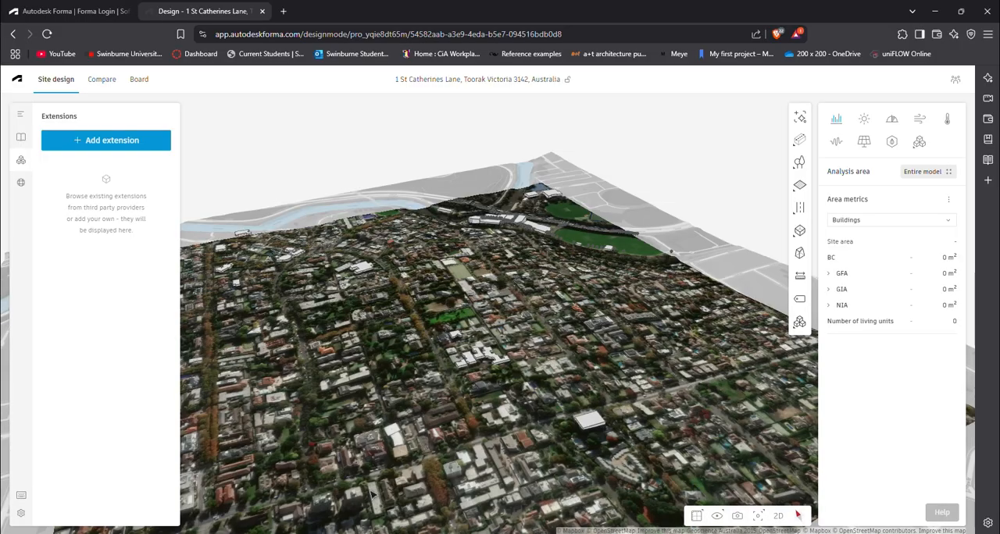
{"action": "right_click", "coordinate": [365, 34]}
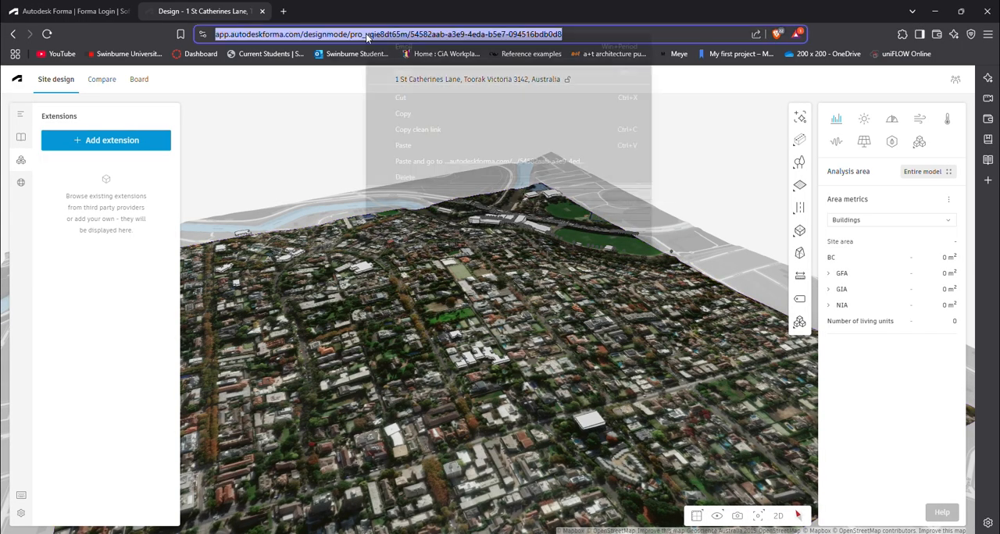
{"action": "left_click", "coordinate": [400, 115]}
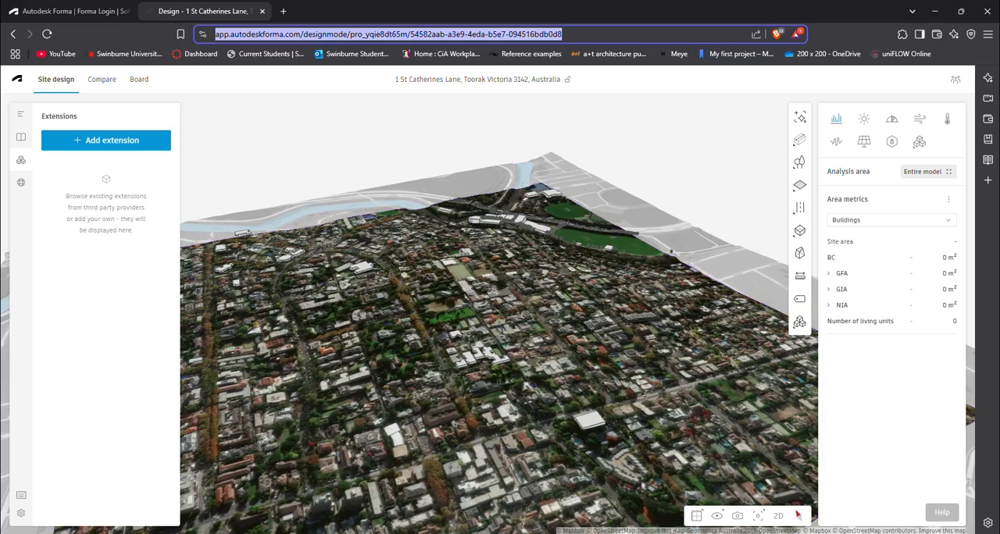
Step: Return to Rhino, connect the Forma plug-in using the copied project URL, and load the site data of Proposal 1
{"action": "mouse_move", "coordinate": [348, 530]}
{"action": "left_click", "coordinate": [347, 500]}
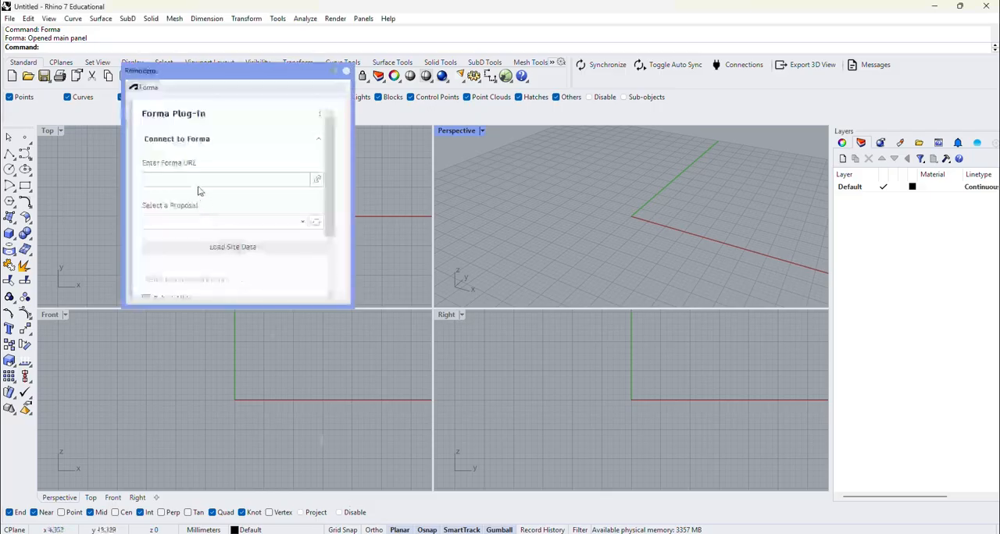
{"action": "right_click", "coordinate": [225, 179]}
{"action": "left_click", "coordinate": [254, 208]}
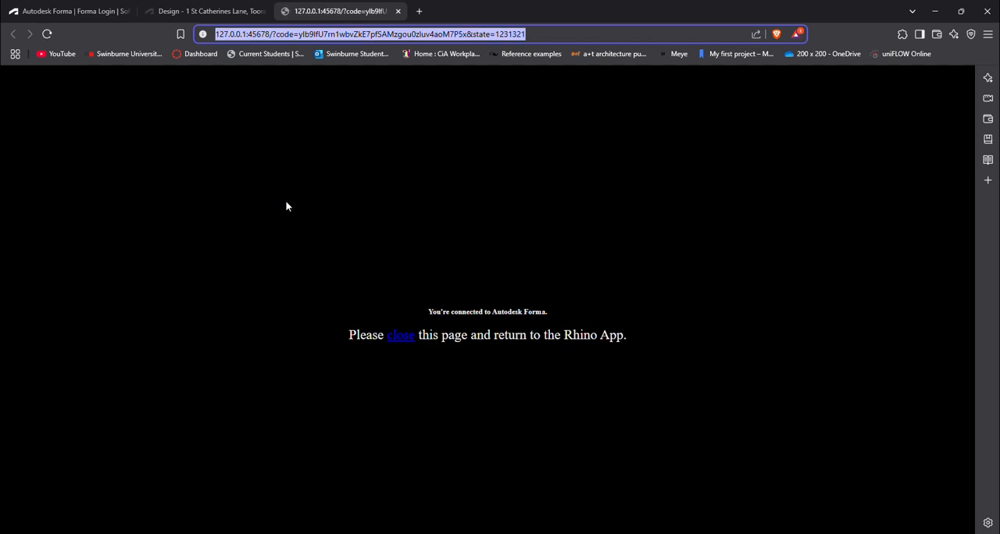
{"action": "left_click", "coordinate": [400, 336]}
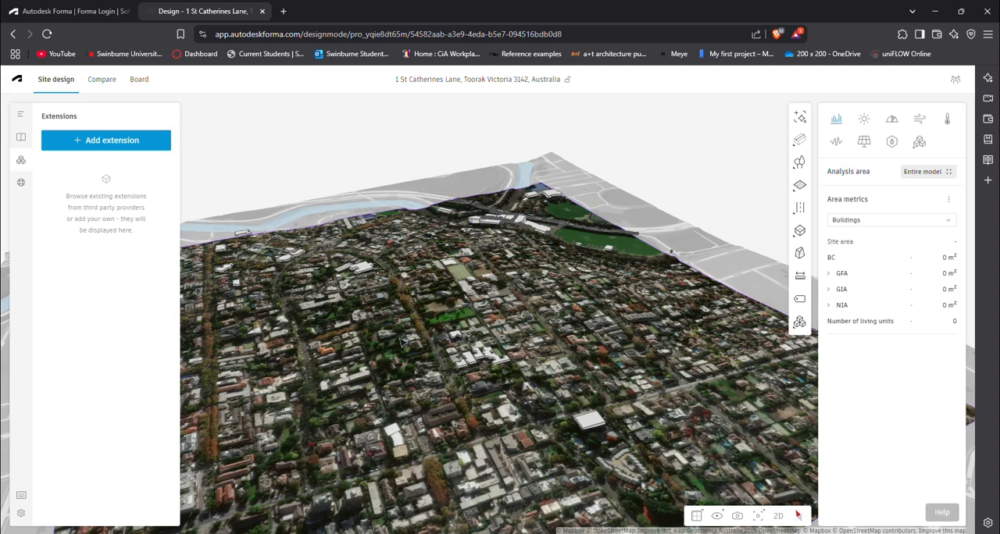
{"action": "left_click", "coordinate": [346, 532]}
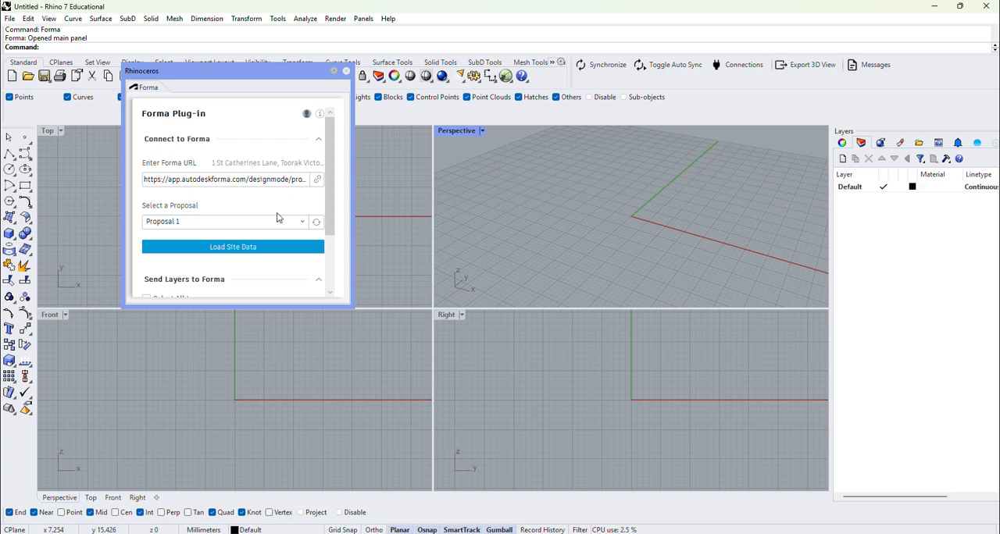
{"action": "left_click", "coordinate": [262, 248]}
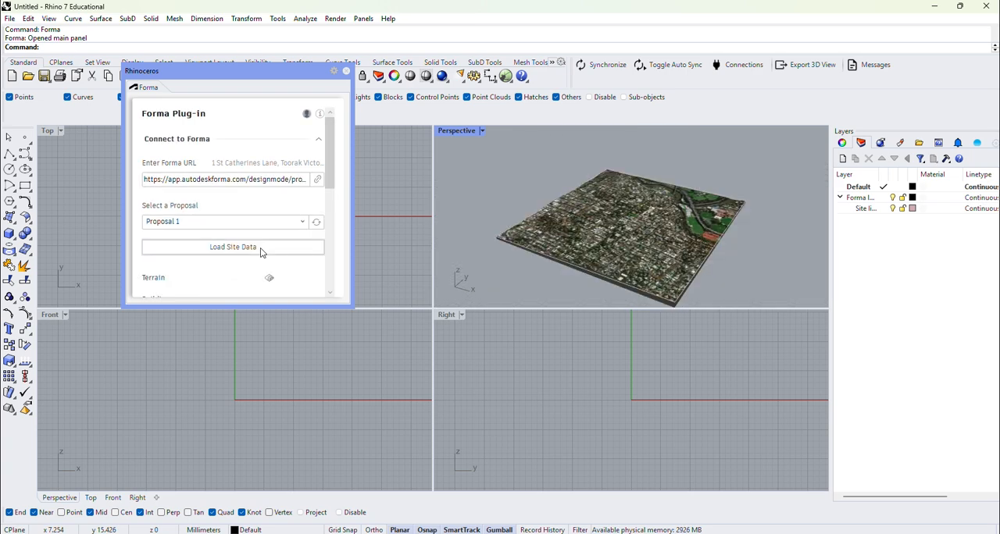
Step: Examine the imported site model in the Perspective viewport and maximize that viewport
{"action": "right_click_drag", "start_coordinate": [671, 220], "coordinate": [645, 245]}
{"action": "scroll", "coordinate": [643, 242], "scroll_direction": "up", "scroll_amount": 6}
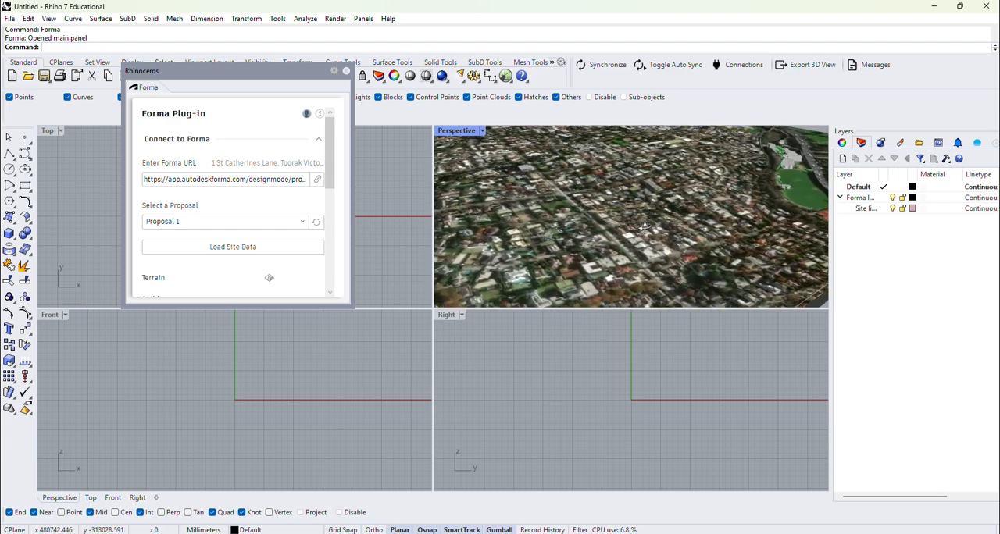
{"action": "scroll", "coordinate": [643, 226], "scroll_direction": "down", "scroll_amount": 6}
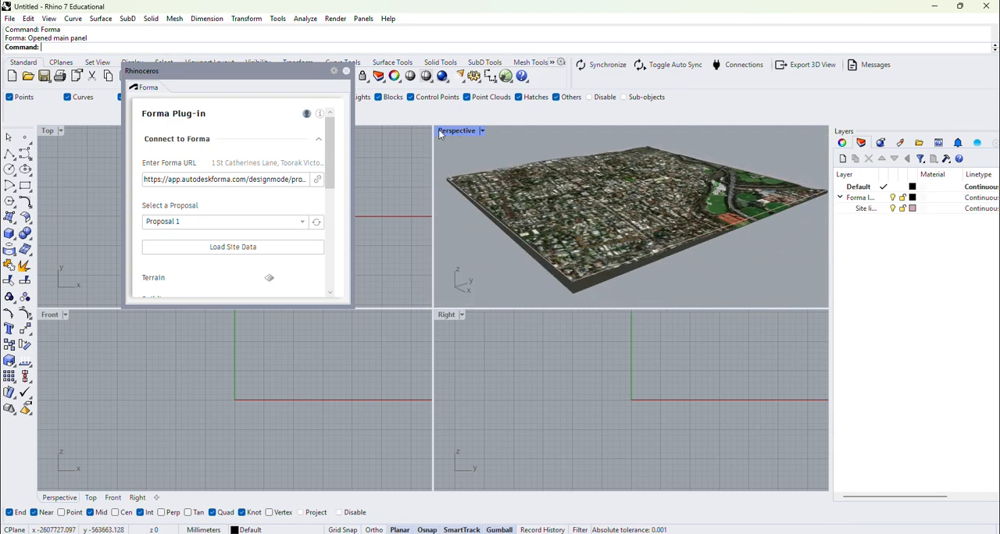
{"action": "double_click", "coordinate": [440, 132]}
{"action": "scroll", "coordinate": [536, 317], "scroll_direction": "up", "scroll_amount": 5}
{"action": "right_click_drag", "start_coordinate": [559, 314], "coordinate": [559, 281]}
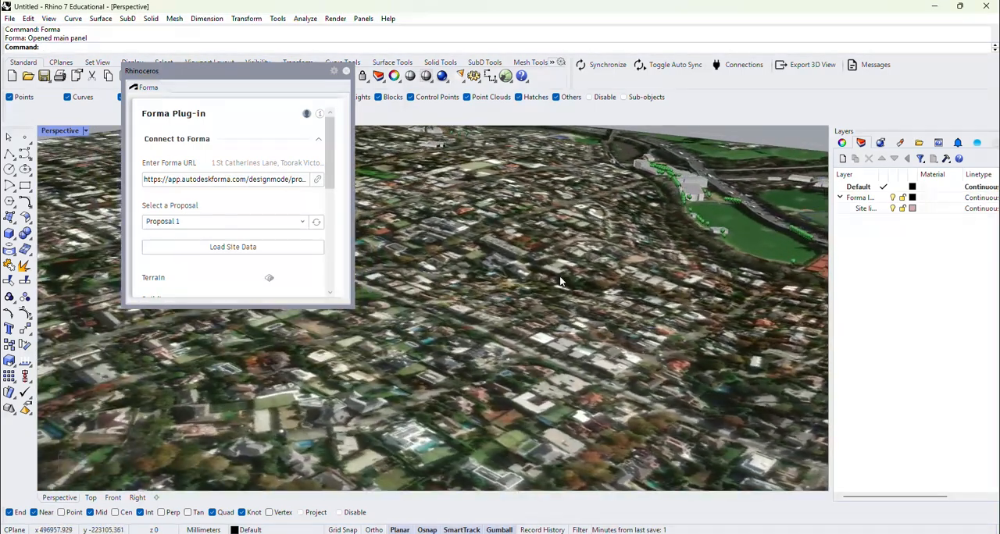
Step: Examine the imported buildings and trees around the sports oval and river, and check the extent of the whole site
{"action": "scroll", "coordinate": [536, 204], "scroll_direction": "up", "scroll_amount": 6}
{"action": "scroll", "coordinate": [539, 212], "scroll_direction": "down", "scroll_amount": 5}
{"action": "right_click_drag", "start_coordinate": [661, 273], "coordinate": [566, 303]}
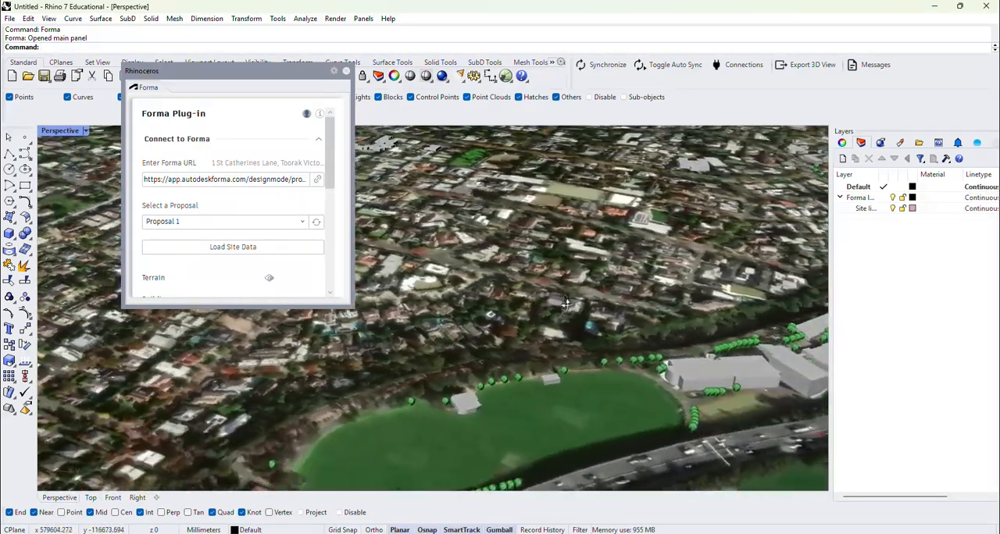
{"action": "scroll", "coordinate": [566, 303], "scroll_direction": "up", "scroll_amount": 8}
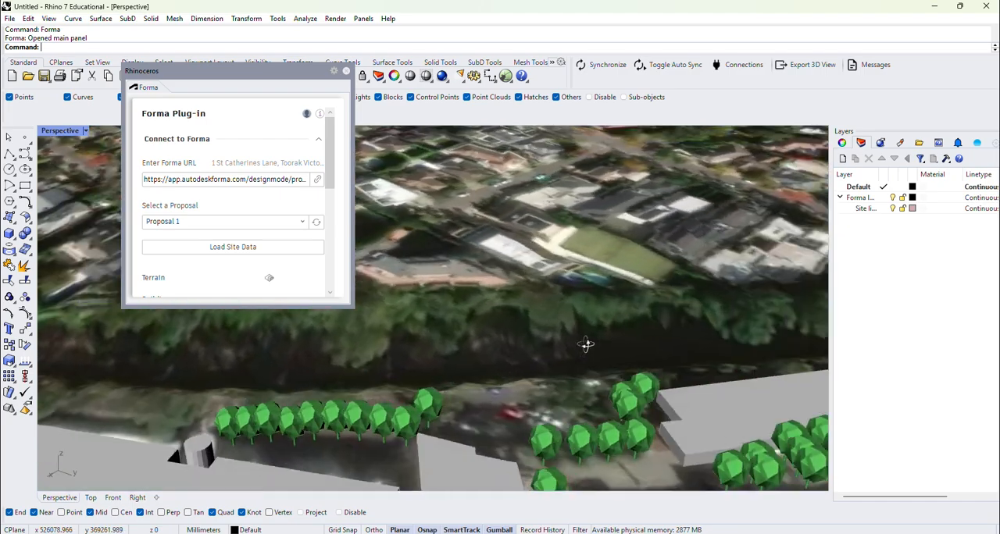
{"action": "right_click_drag", "start_coordinate": [586, 345], "coordinate": [586, 422]}
{"action": "scroll", "coordinate": [602, 405], "scroll_direction": "down", "scroll_amount": 10}
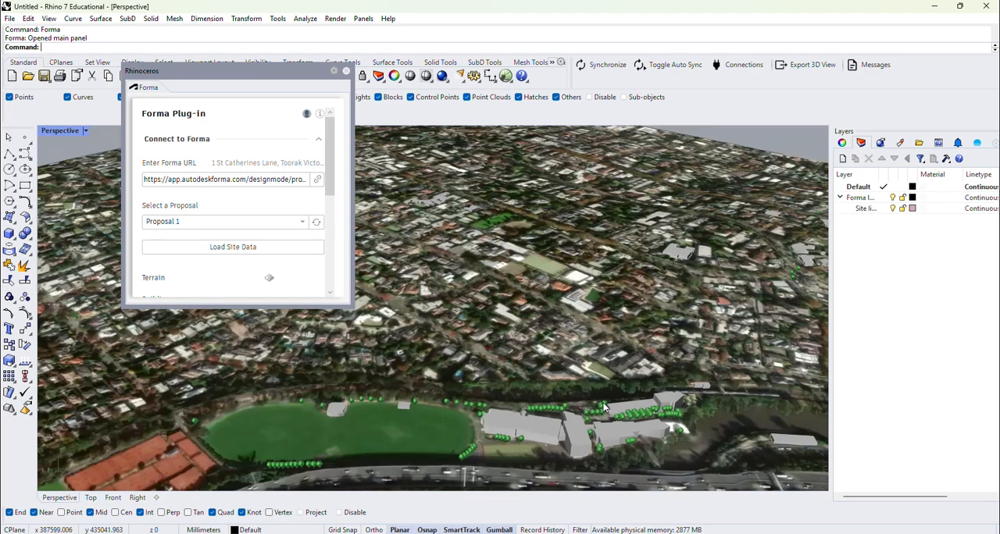
{"action": "right_click_drag", "start_coordinate": [544, 370], "coordinate": [675, 352]}
{"action": "scroll", "coordinate": [676, 355], "scroll_direction": "down", "scroll_amount": 5}
{"action": "scroll", "coordinate": [698, 339], "scroll_direction": "down", "scroll_amount": 3}
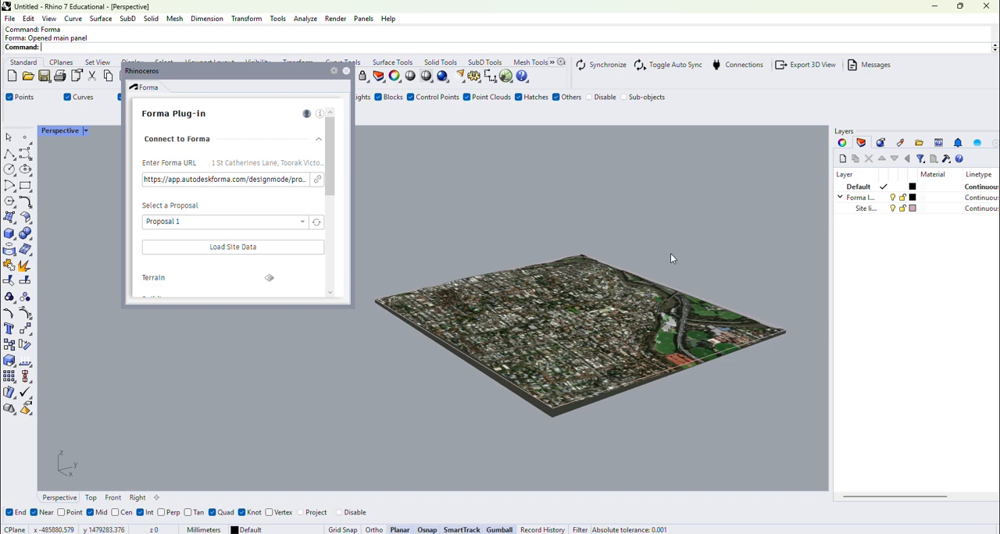
Step: Examine the whole terrain model from several angles and check the Forma buildings by hiding and showing their preview
{"action": "right_click_drag", "start_coordinate": [666, 316], "coordinate": [720, 259]}
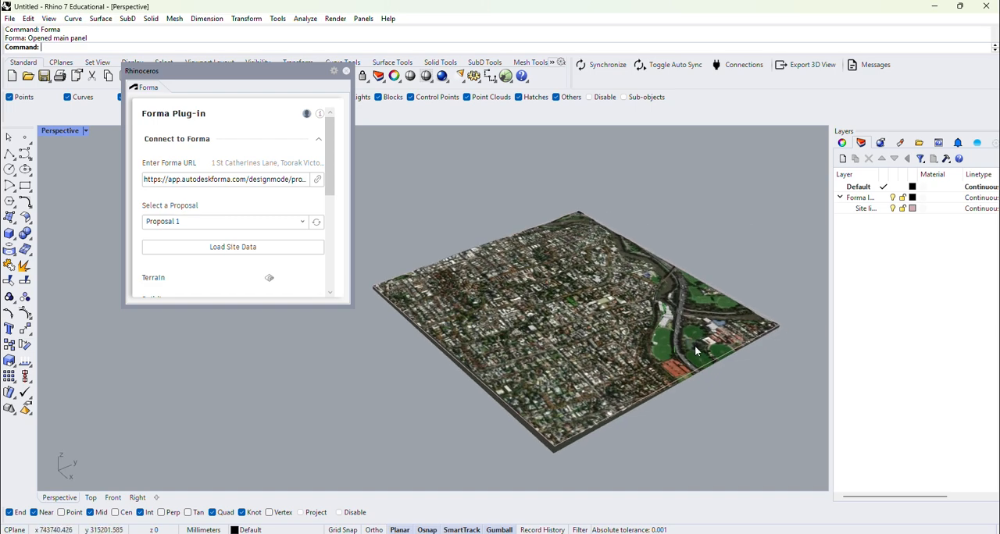
{"action": "scroll", "coordinate": [735, 347], "scroll_direction": "up", "scroll_amount": 5}
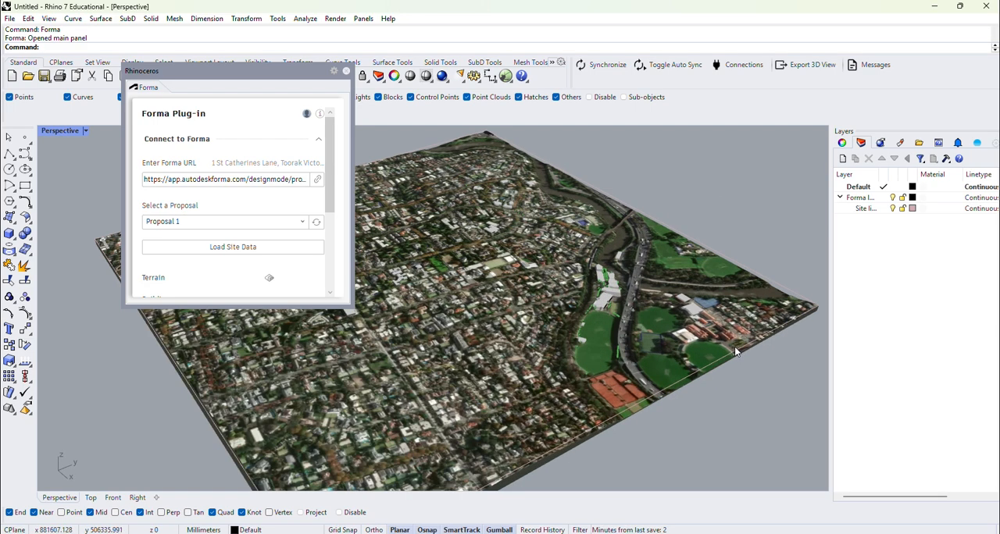
{"action": "right_click_drag", "start_coordinate": [549, 335], "coordinate": [565, 323]}
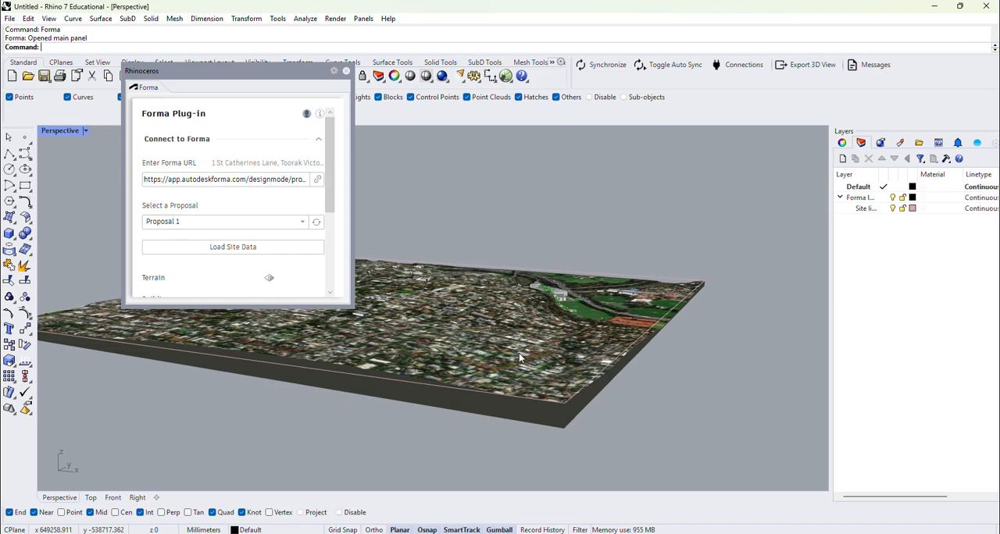
{"action": "scroll", "coordinate": [519, 353], "scroll_direction": "up", "scroll_amount": 5}
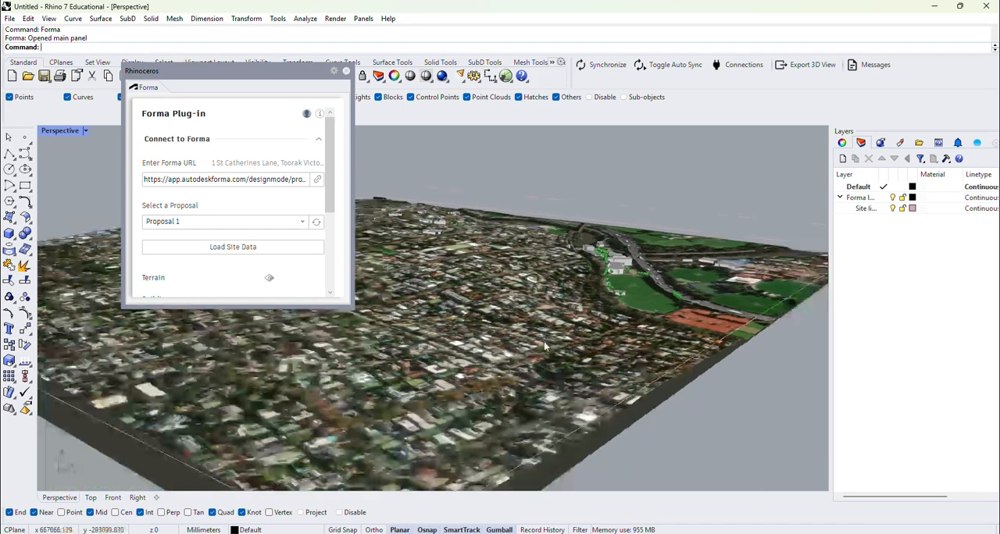
{"action": "scroll", "coordinate": [544, 341], "scroll_direction": "down", "scroll_amount": 5}
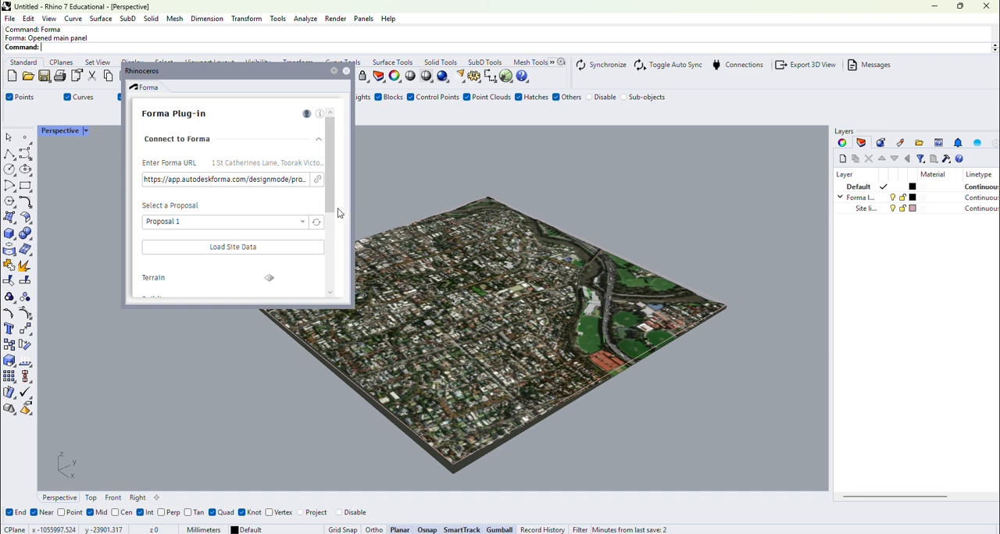
{"action": "left_click_drag", "start_coordinate": [333, 185], "coordinate": [326, 251]}
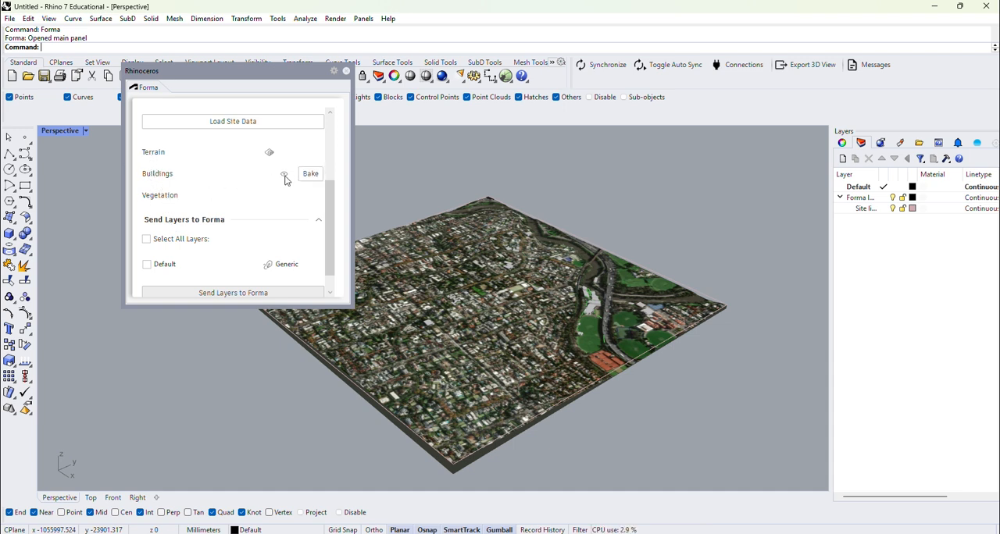
{"action": "left_click", "coordinate": [284, 179]}
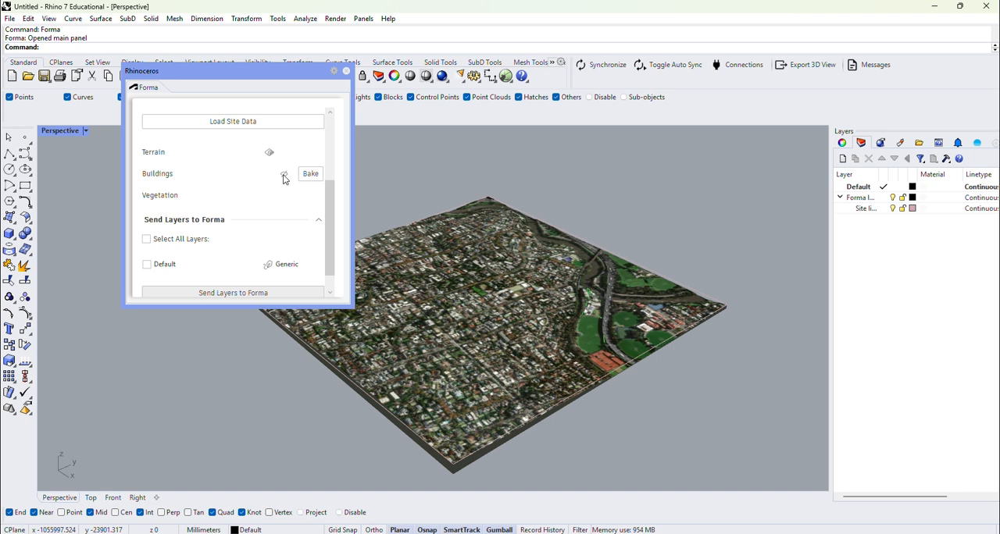
{"action": "left_click", "coordinate": [285, 177]}
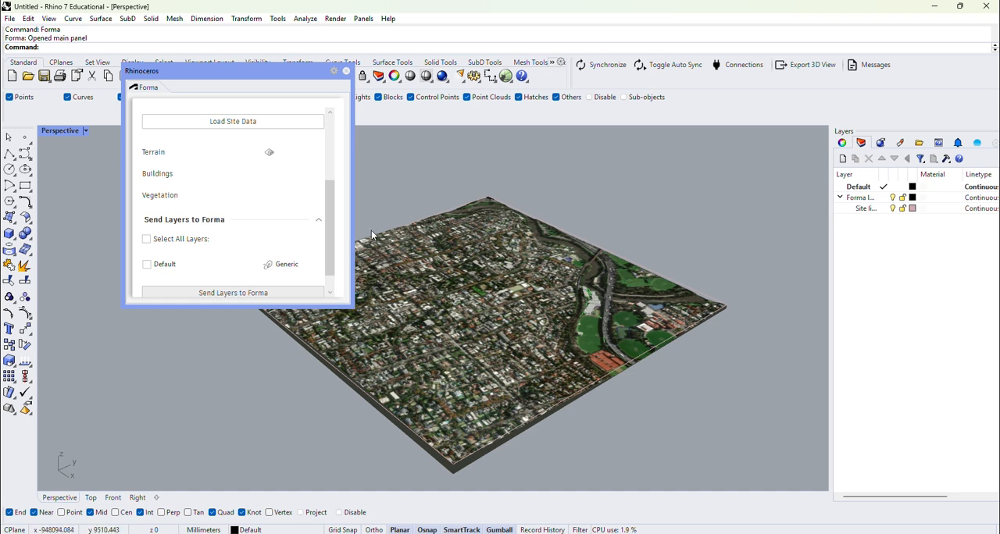
{"action": "mouse_move", "coordinate": [318, 184]}
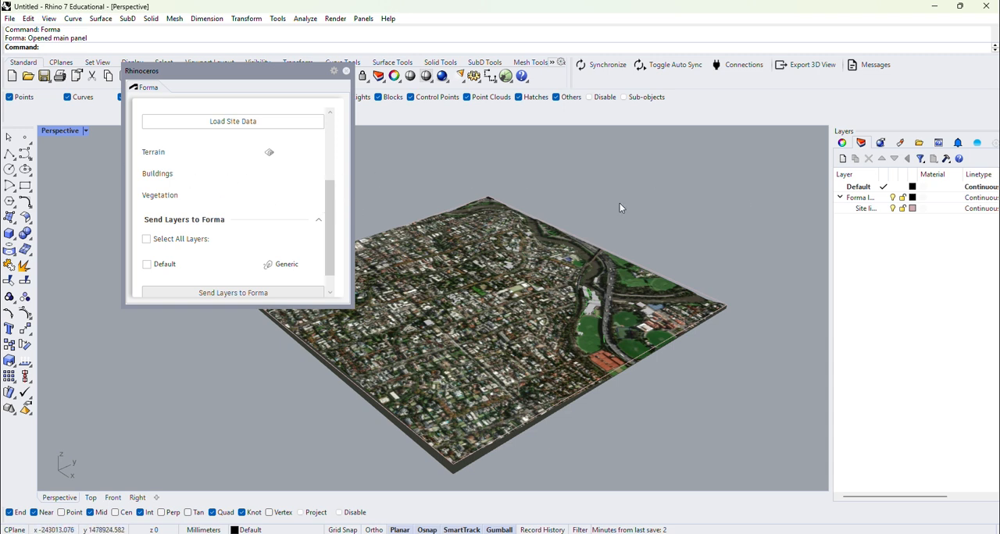
Step: Create a new layer named BUILDINGS and make it the current layer
{"action": "left_click", "coordinate": [842, 159]}
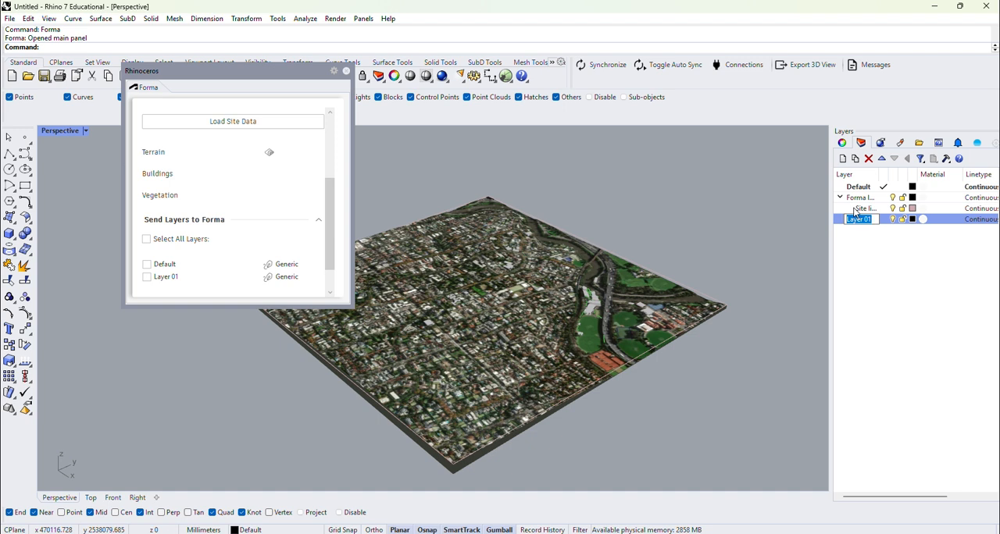
{"action": "type", "text": "BuILDINGS"}
{"action": "key", "text": "Return"}
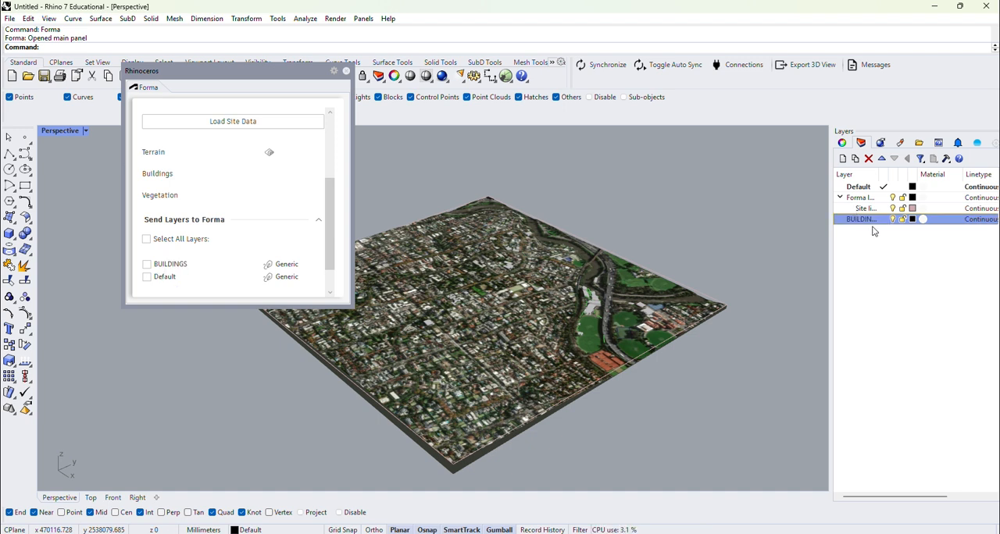
{"action": "left_click", "coordinate": [885, 220]}
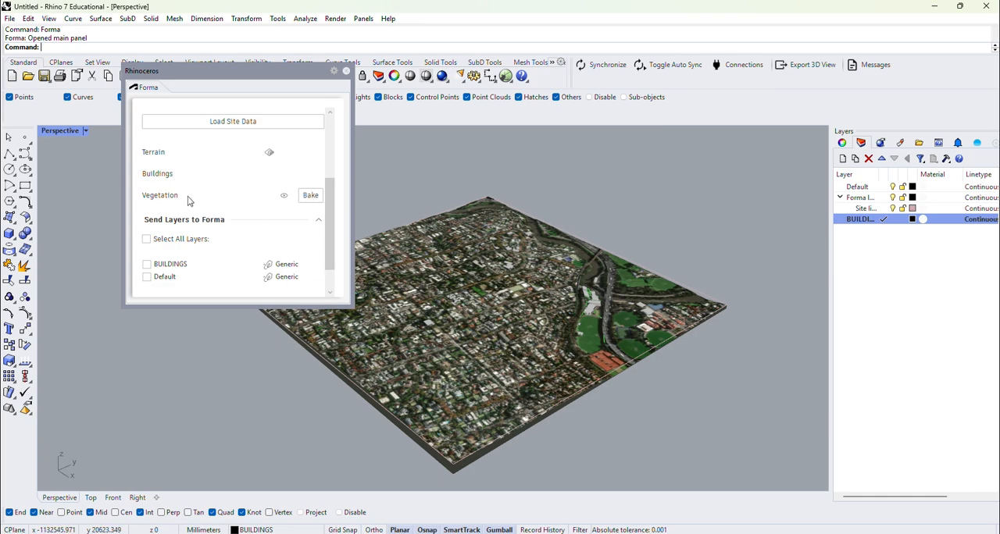
Step: Bake the Forma buildings into Rhino geometry on the BUILDINGS layer and inspect them beside the oval
{"action": "mouse_move", "coordinate": [247, 172]}
{"action": "left_click", "coordinate": [309, 175]}
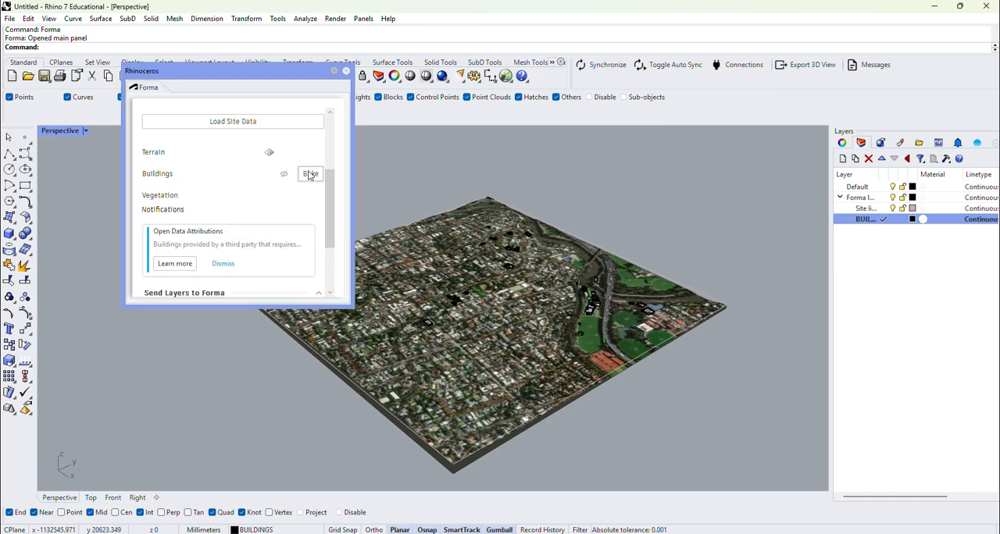
{"action": "scroll", "coordinate": [602, 305], "scroll_direction": "up", "scroll_amount": 2}
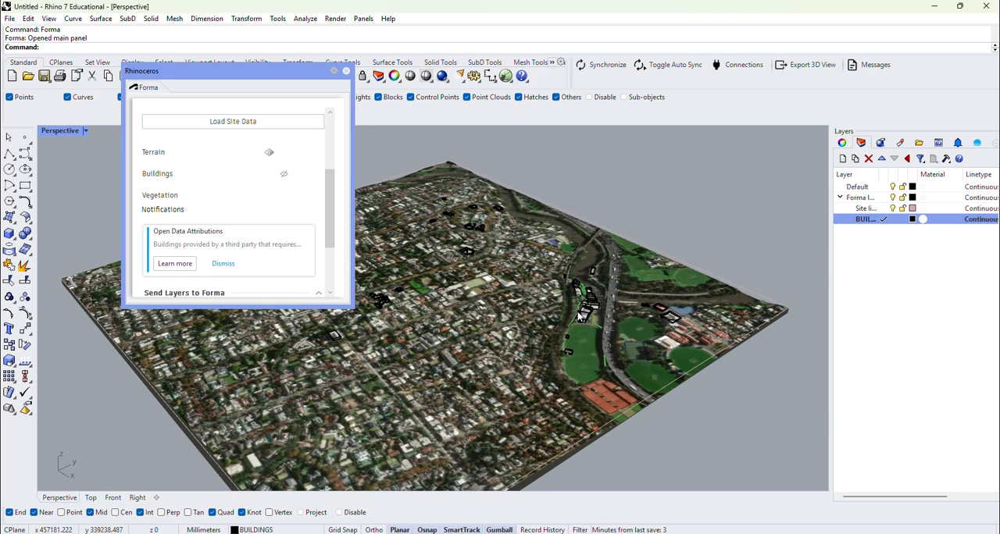
{"action": "scroll", "coordinate": [600, 312], "scroll_direction": "up", "scroll_amount": 6}
{"action": "scroll", "coordinate": [599, 359], "scroll_direction": "up", "scroll_amount": 3}
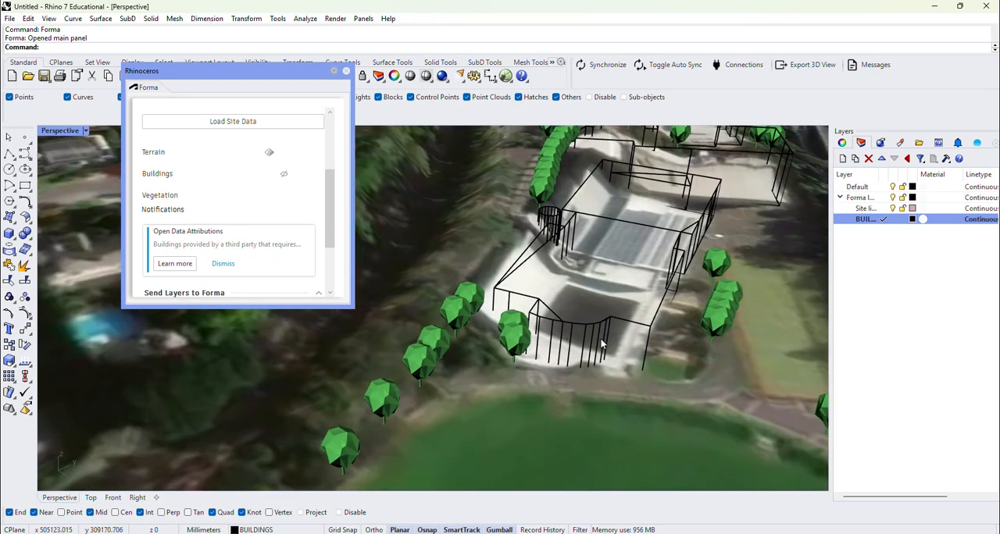
Step: Select the baked buildings block and set the Perspective viewport to Shaded display mode
{"action": "left_click", "coordinate": [608, 322]}
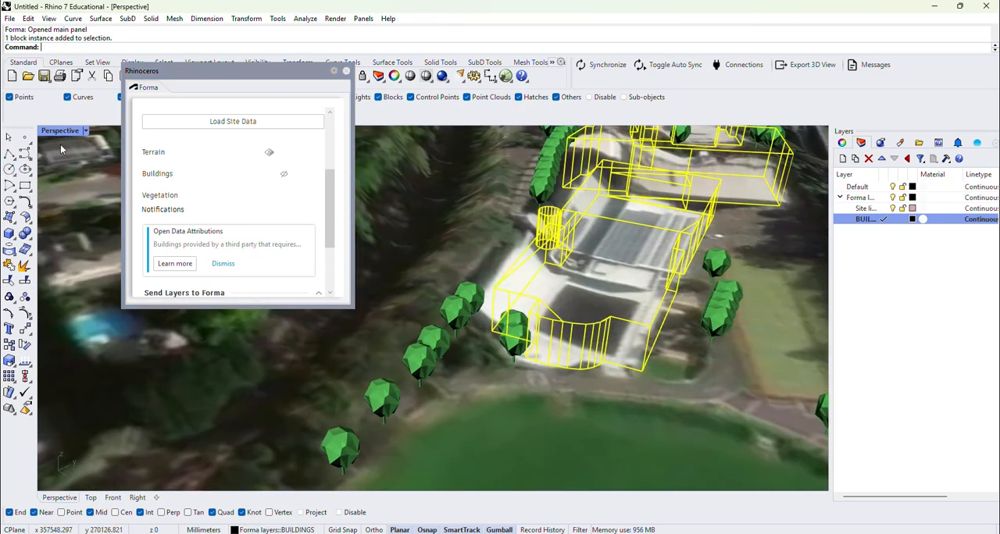
{"action": "left_click", "coordinate": [85, 130]}
{"action": "left_click", "coordinate": [122, 154]}
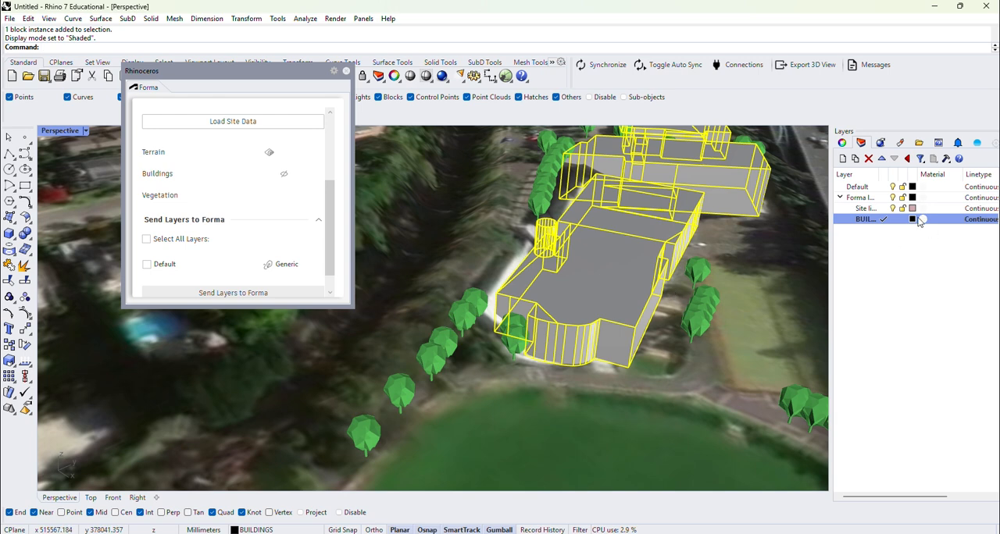
Step: Move the BUILDINGS layer out of the Forma layers group and nest it under the Default layer
{"action": "left_click_drag", "start_coordinate": [873, 227], "coordinate": [866, 195]}
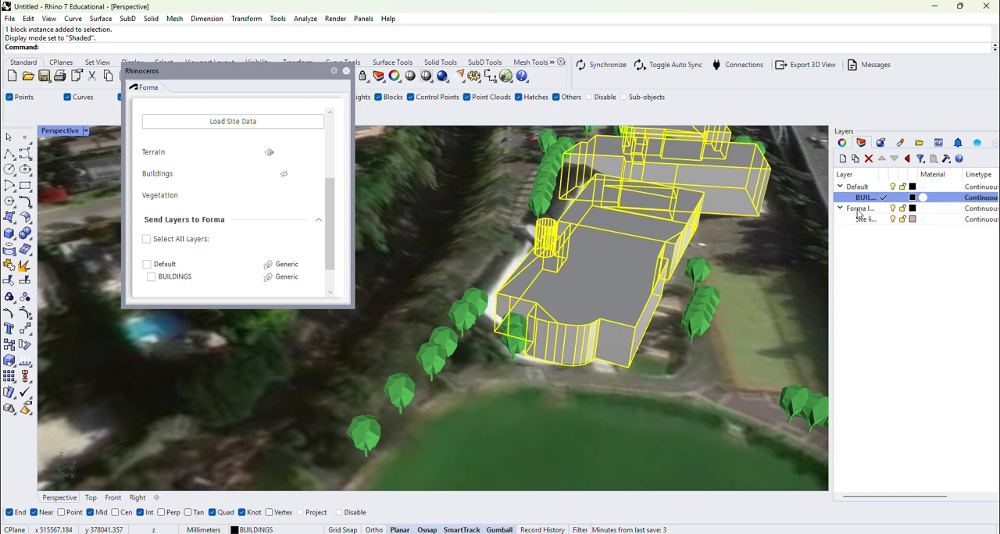
{"action": "left_click", "coordinate": [891, 210]}
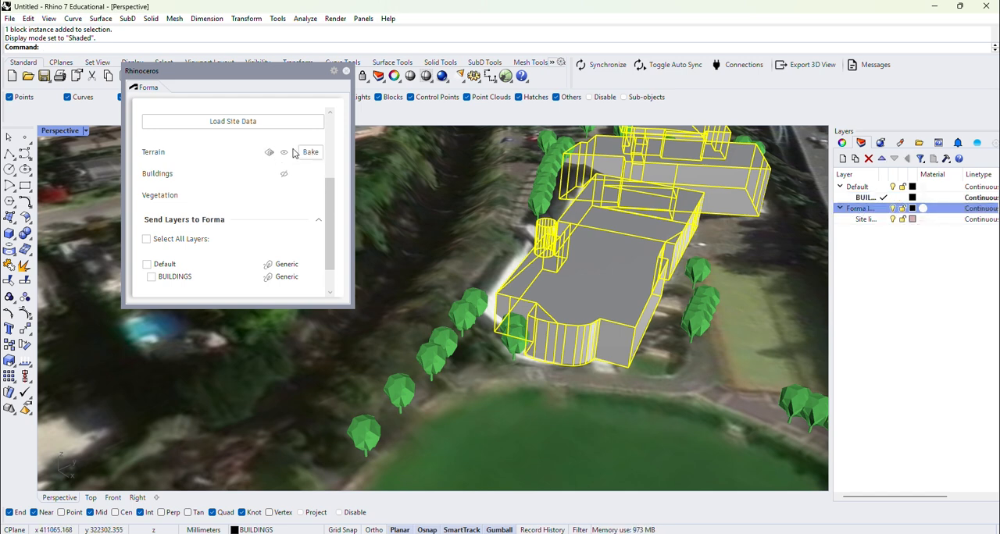
Step: Hide the Forma terrain and vegetation previews and select the baked buildings block to examine it on its own
{"action": "left_click", "coordinate": [284, 153]}
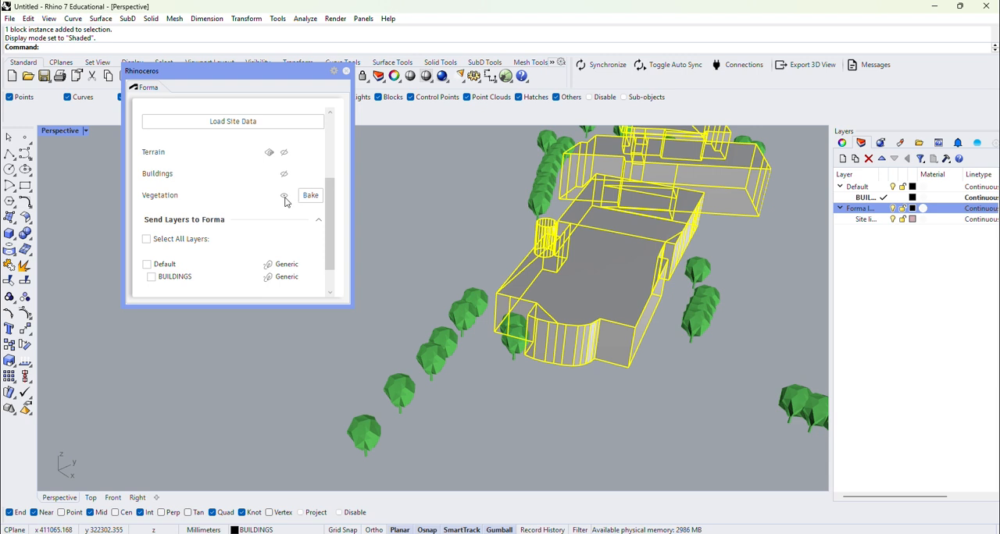
{"action": "left_click", "coordinate": [284, 196]}
{"action": "scroll", "coordinate": [430, 317], "scroll_direction": "down", "scroll_amount": 3}
{"action": "left_click", "coordinate": [673, 317]}
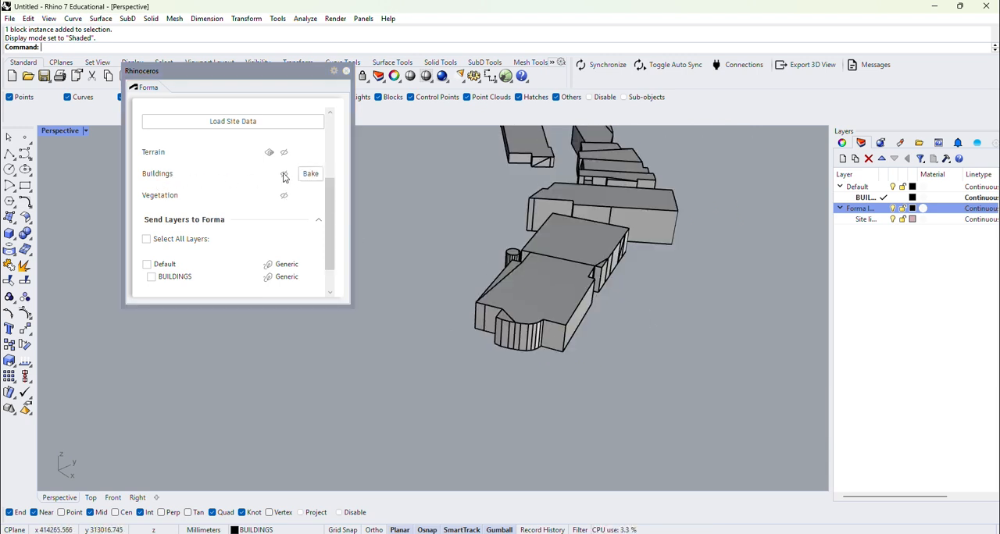
{"action": "left_click", "coordinate": [550, 304]}
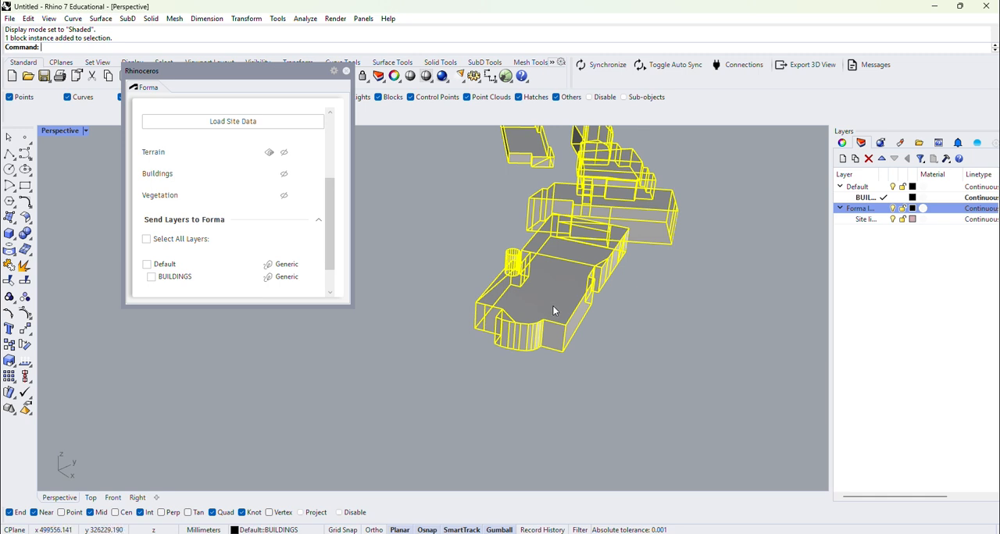
{"action": "scroll", "coordinate": [552, 310], "scroll_direction": "down", "scroll_amount": 6}
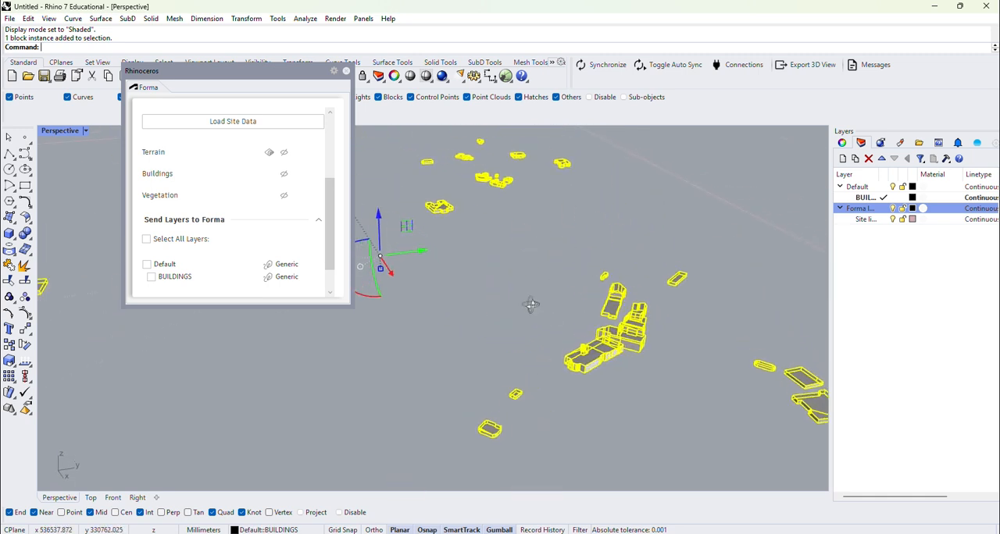
{"action": "right_click_drag", "start_coordinate": [530, 304], "coordinate": [508, 294]}
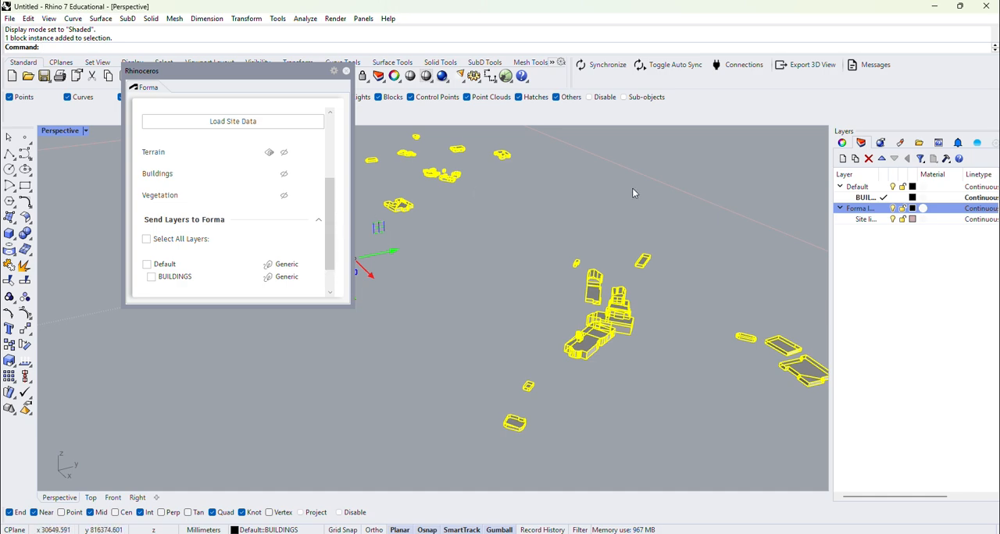
Step: Show the Forma terrain, buildings and vegetation previews again and view the whole site
{"action": "left_click", "coordinate": [283, 152]}
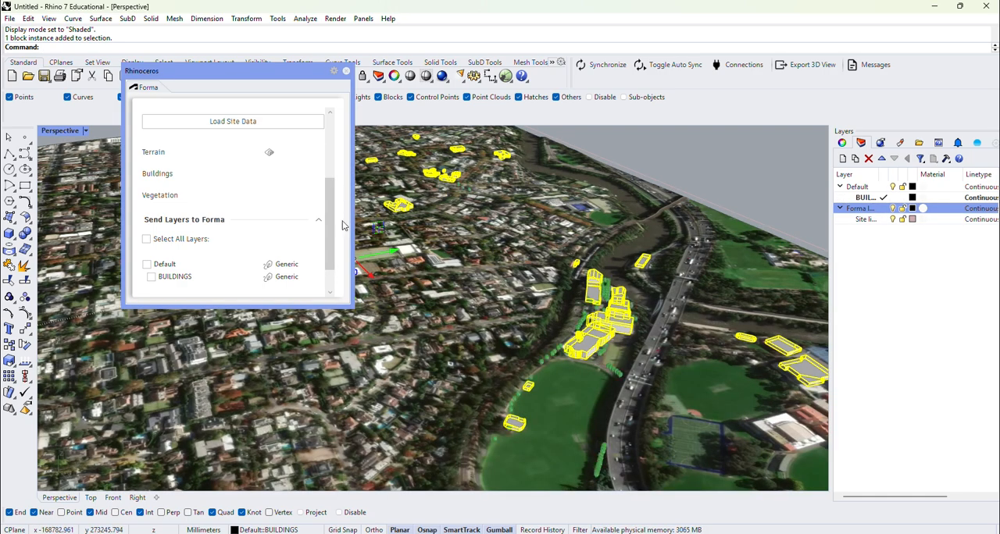
{"action": "scroll", "coordinate": [516, 277], "scroll_direction": "down", "scroll_amount": 5}
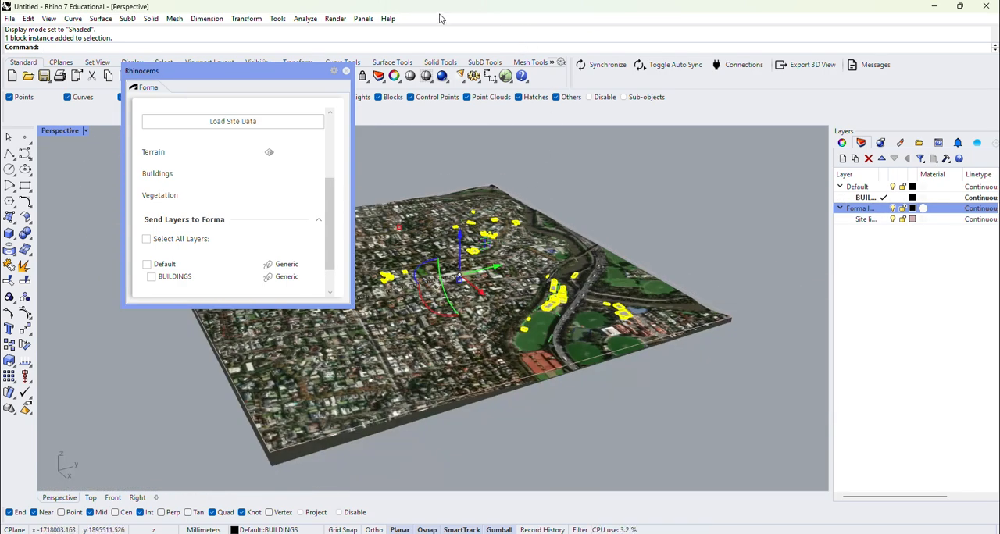